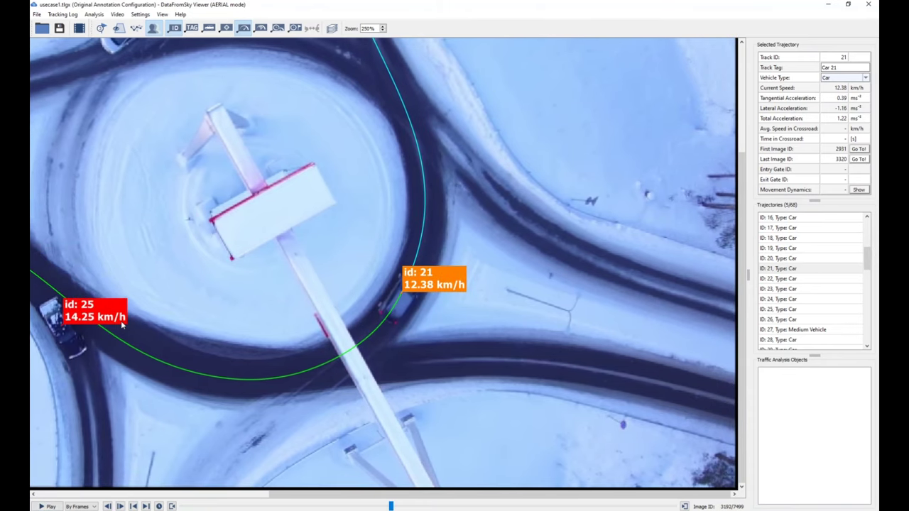
Show the movement dynamics graph for car 21 without the speed curve, placed clear of the car
key(space)
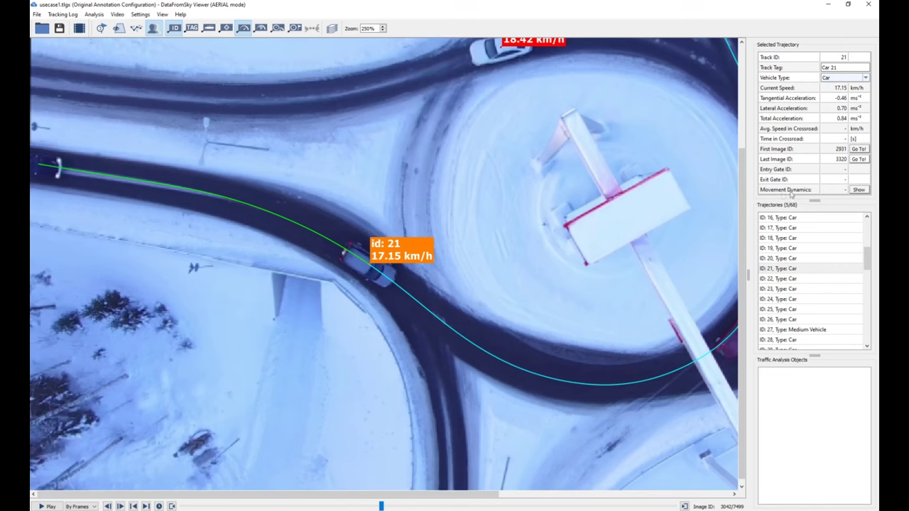
click(860, 190)
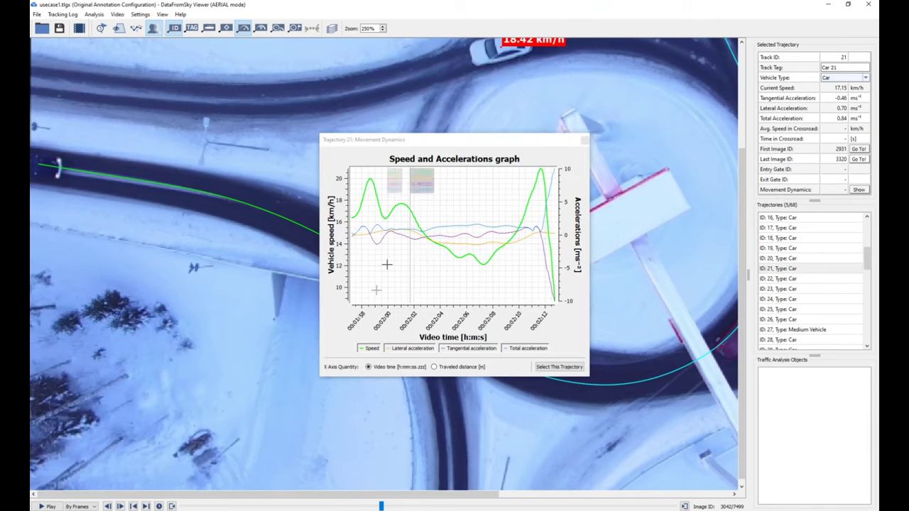
click(368, 348)
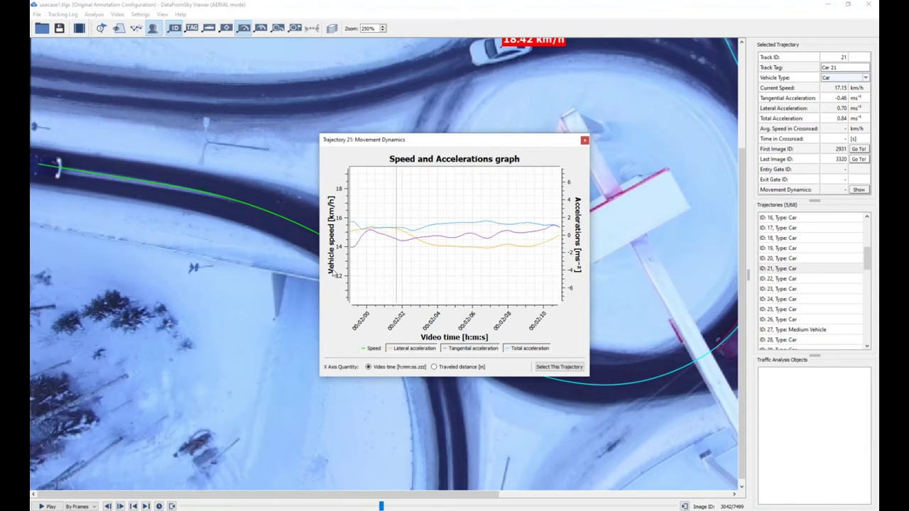
drag(491, 144, 226, 247)
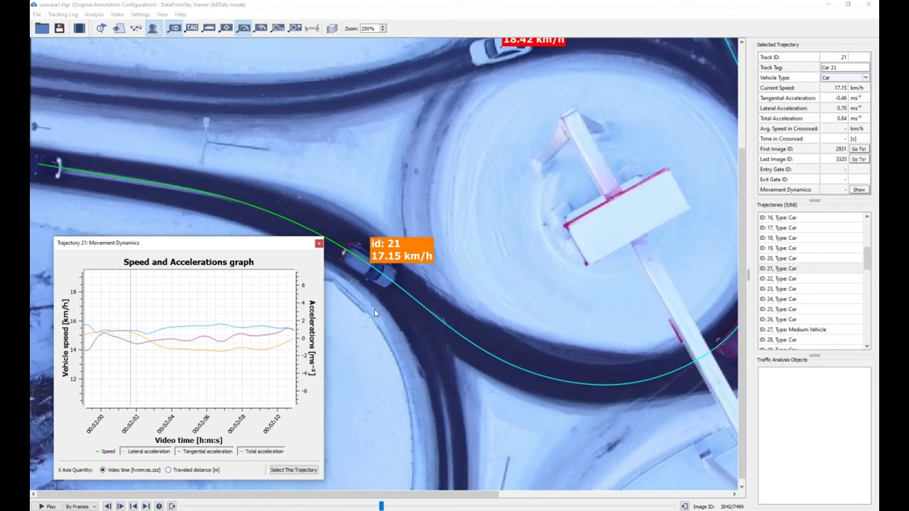
Play the video to follow car 21 around the roundabout alongside its acceleration curves, pausing once it reaches the exit road
click(472, 288)
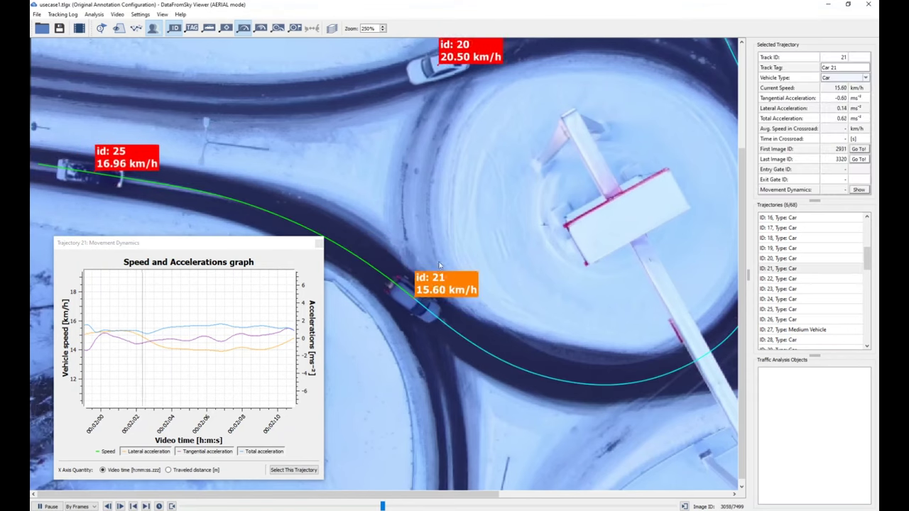
key(space)
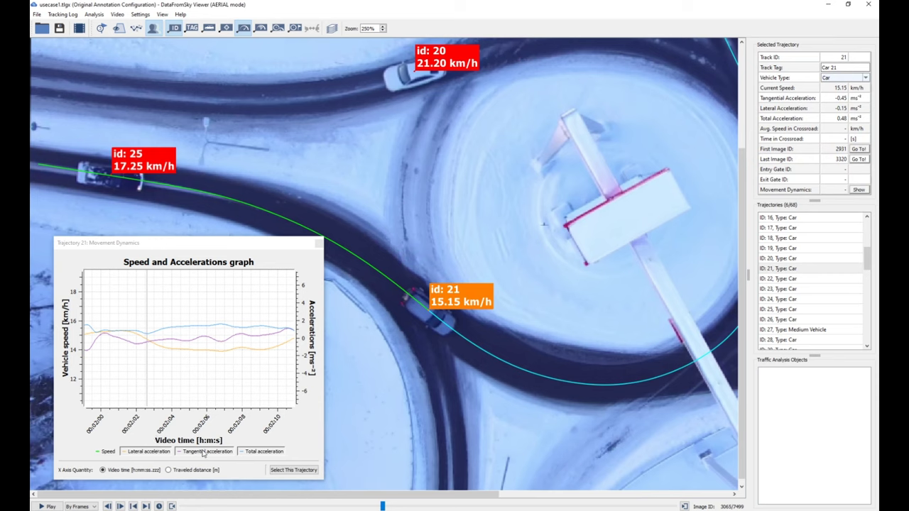
key(space)
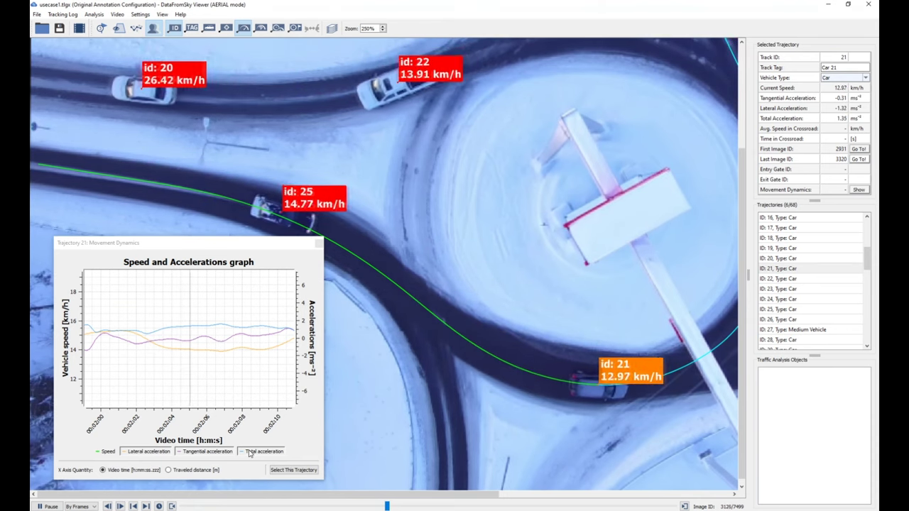
scroll(561, 368, down, 2)
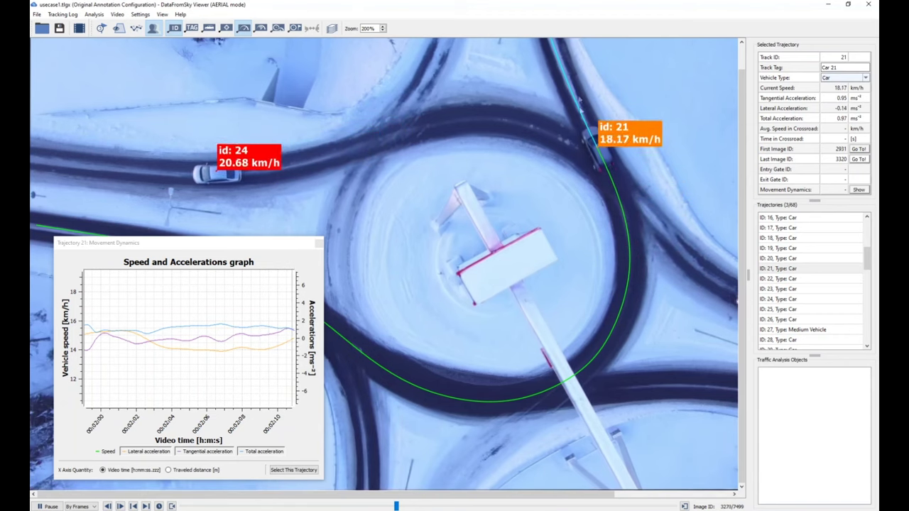
key(space)
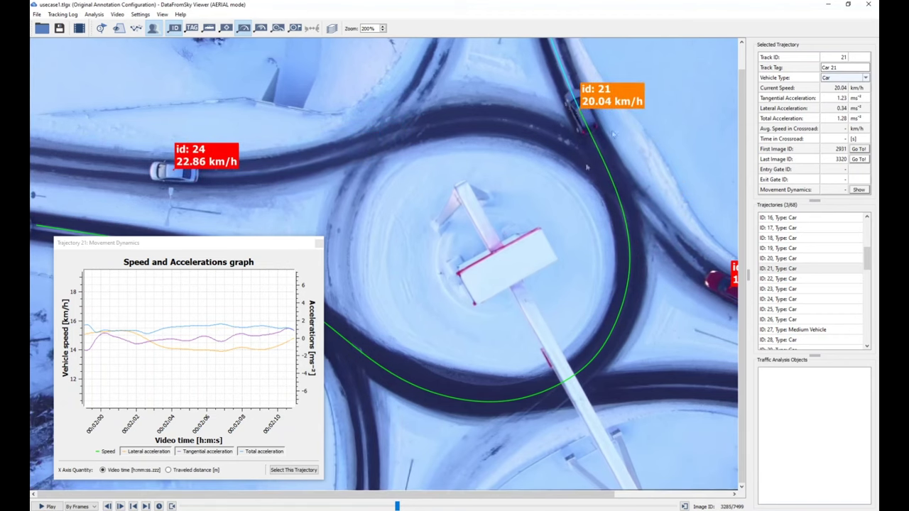
Close car 21's graph and go to the first frame of trajectory 24, keeping that car in view
click(318, 243)
click(784, 299)
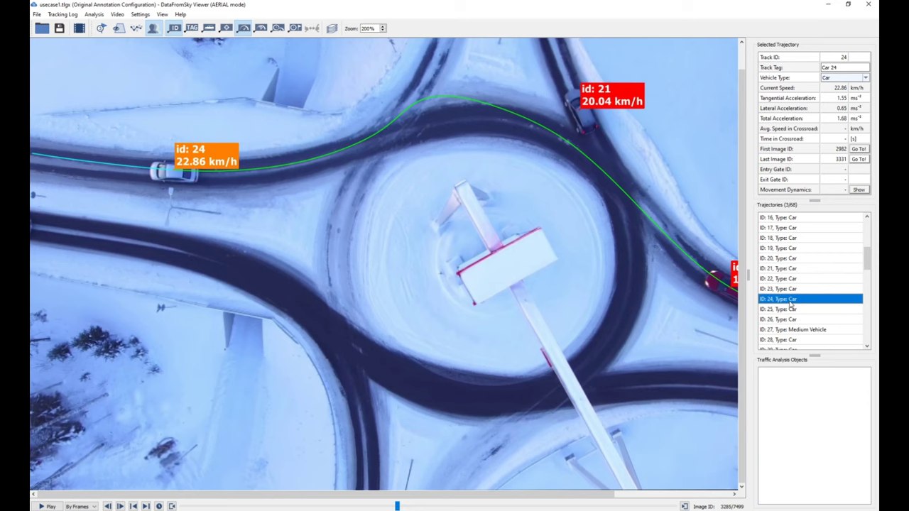
click(860, 149)
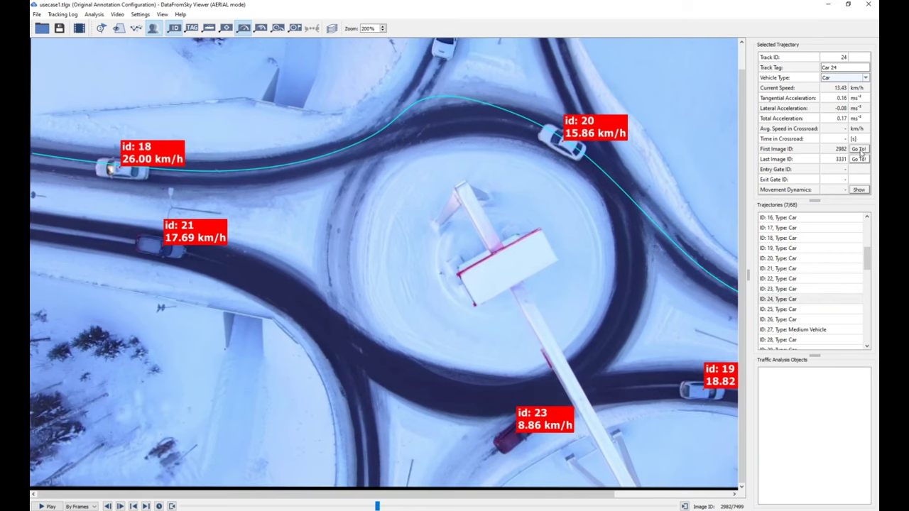
click(639, 498)
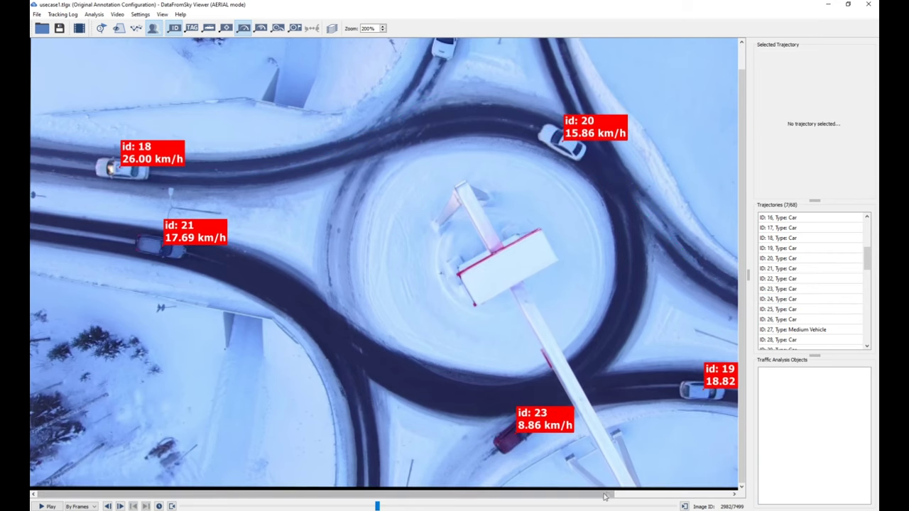
scroll(607, 495, right, 3)
click(784, 299)
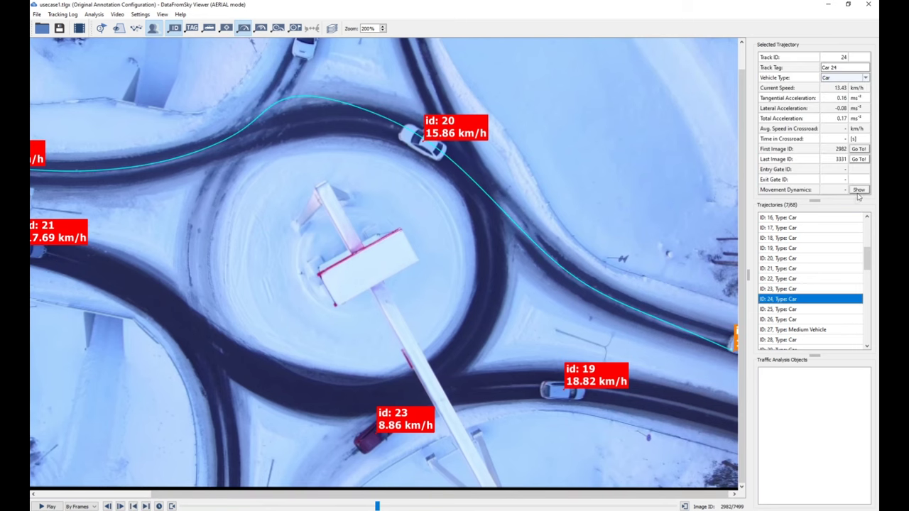
click(860, 150)
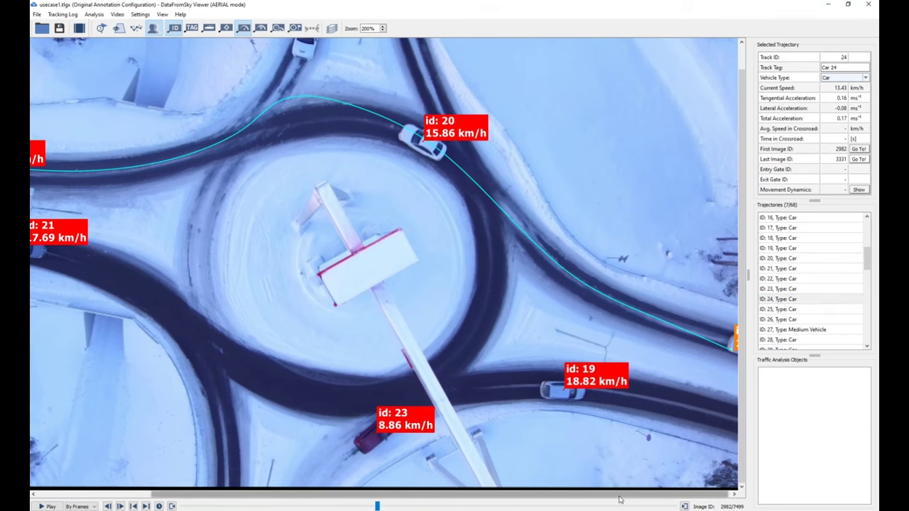
right_click(737, 335)
click(748, 361)
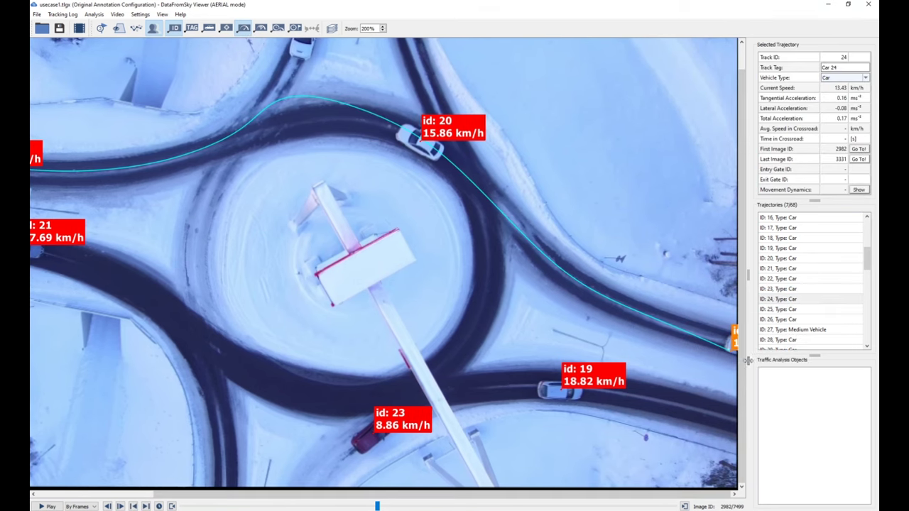
Play the video in short stretches to examine car 24's speed as it enters the roundabout and turns toward its exit
key(space)
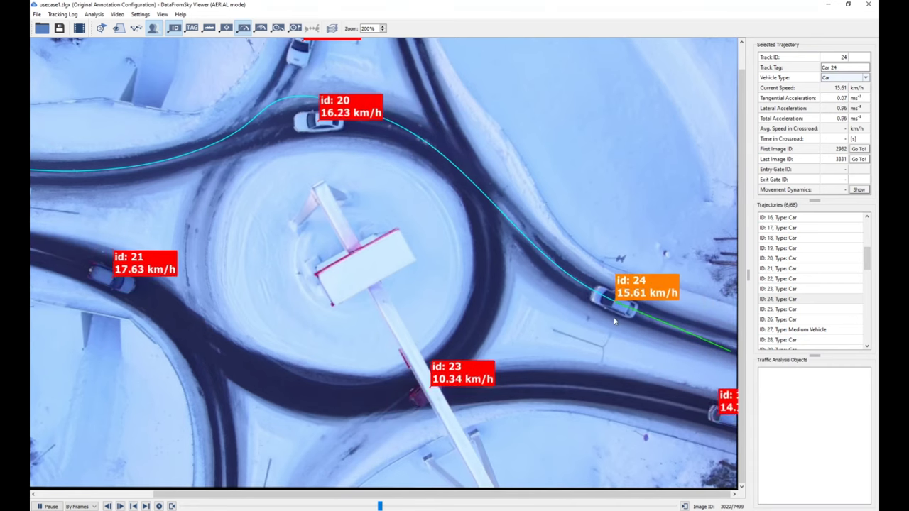
key(space)
key(space)
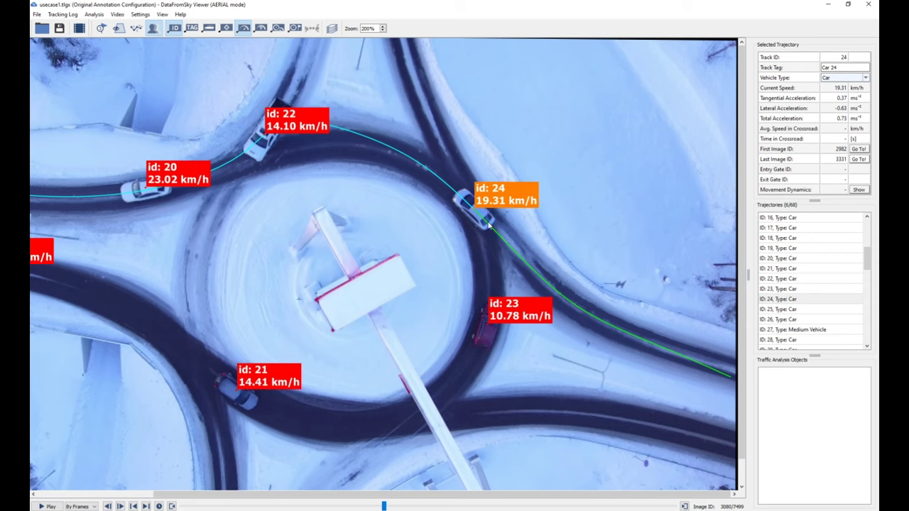
key(space)
key(space)
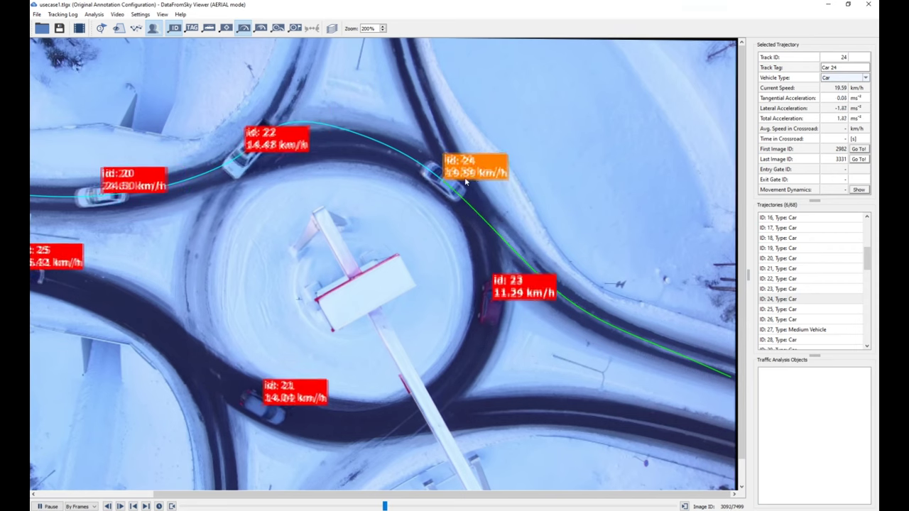
key(space)
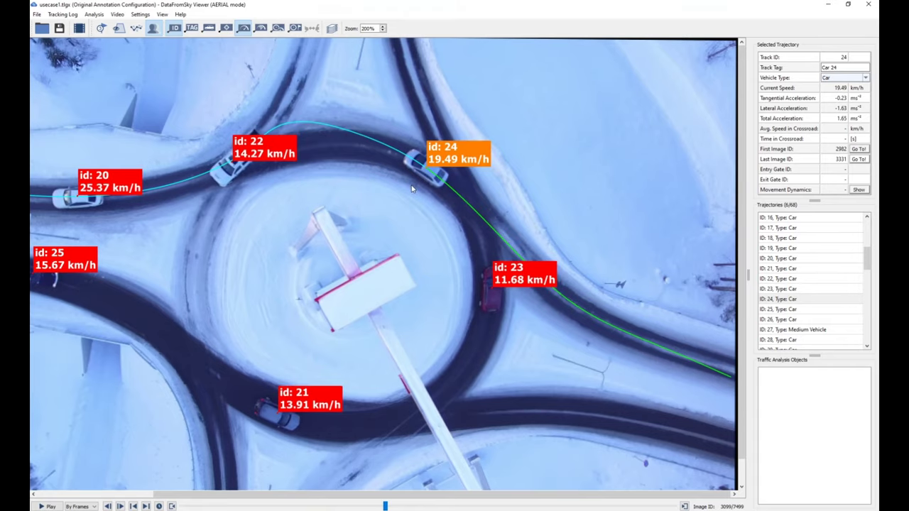
key(space)
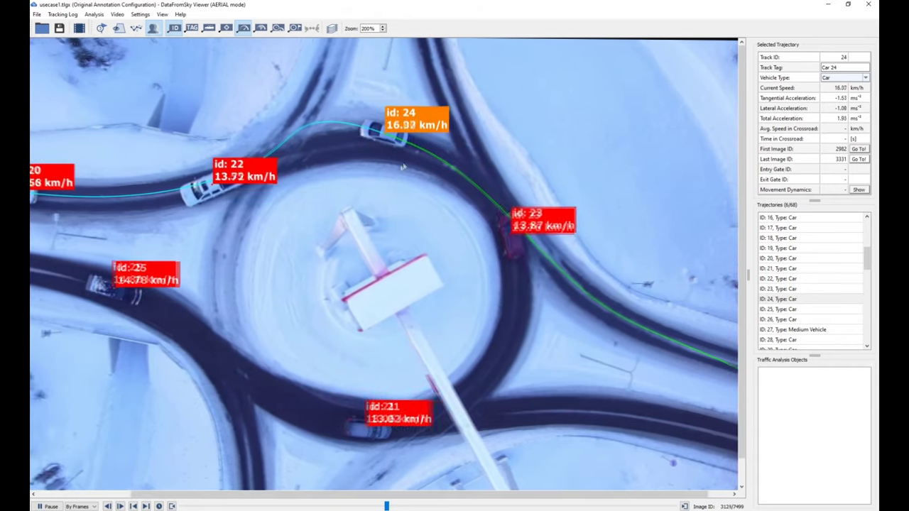
key(space)
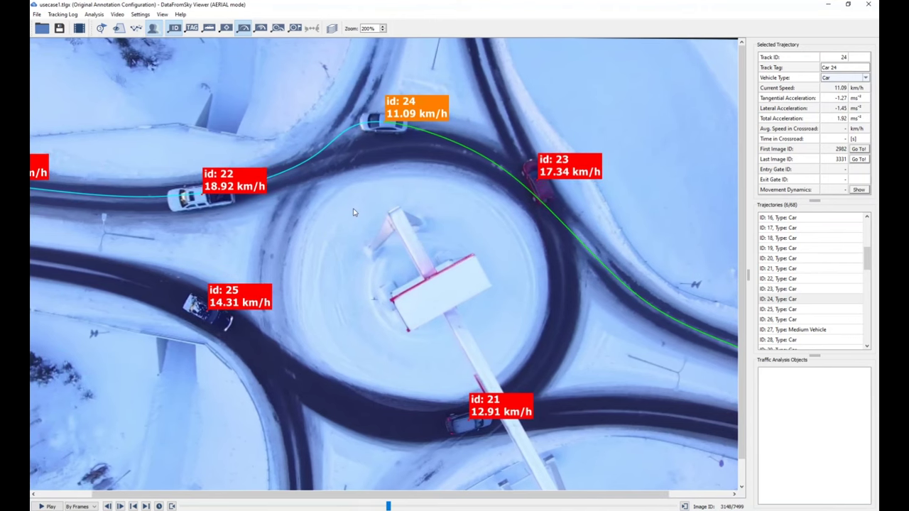
Show car 24's movement dynamics graph without the speed curve and place it away from the car
click(860, 190)
click(377, 352)
drag(512, 140, 251, 162)
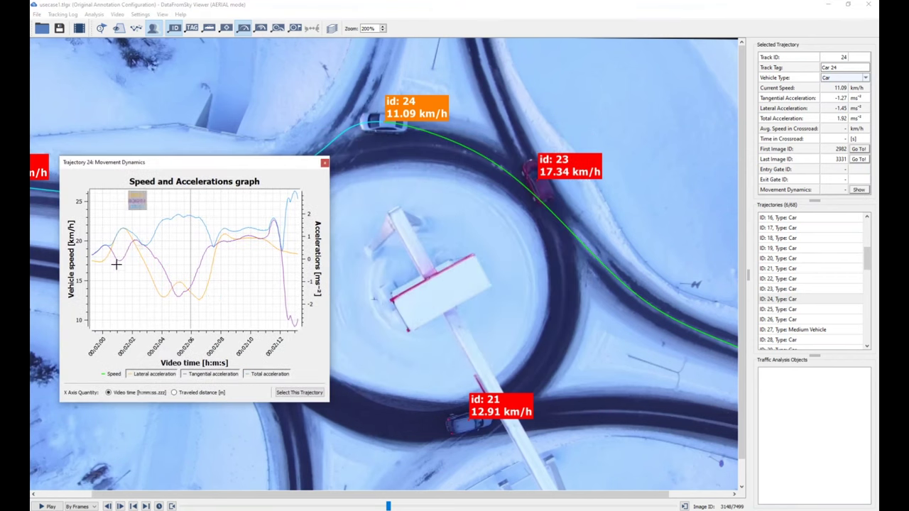
Jump to about 00:02:02 from car 24's graph and play onward, comparing its acceleration curves with its movement on the road
click(132, 248)
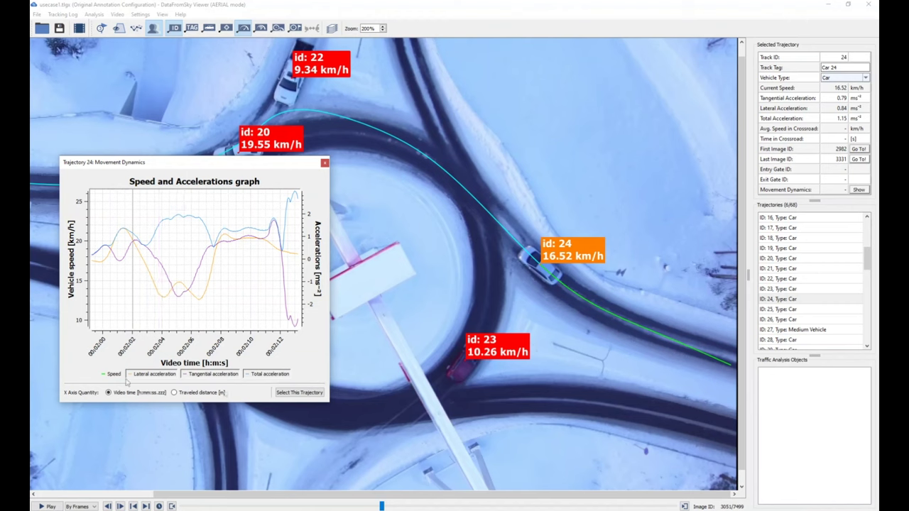
click(490, 256)
key(space)
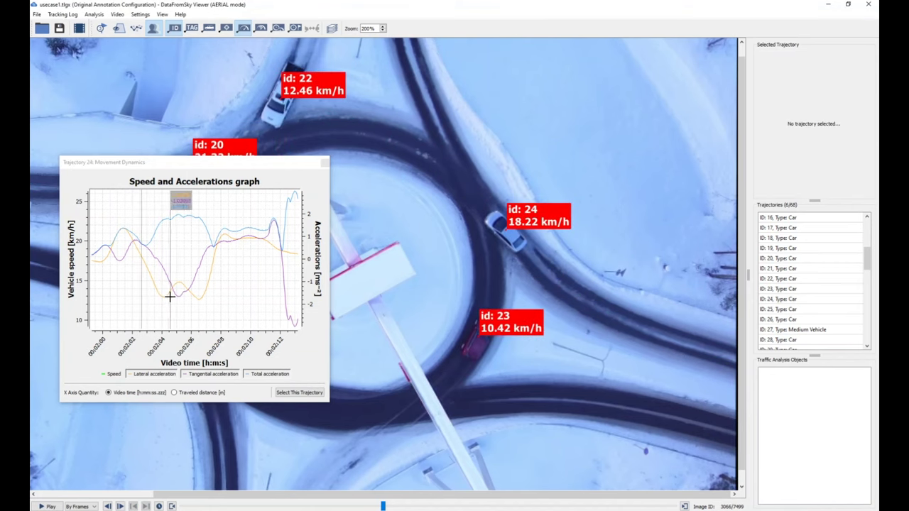
key(space)
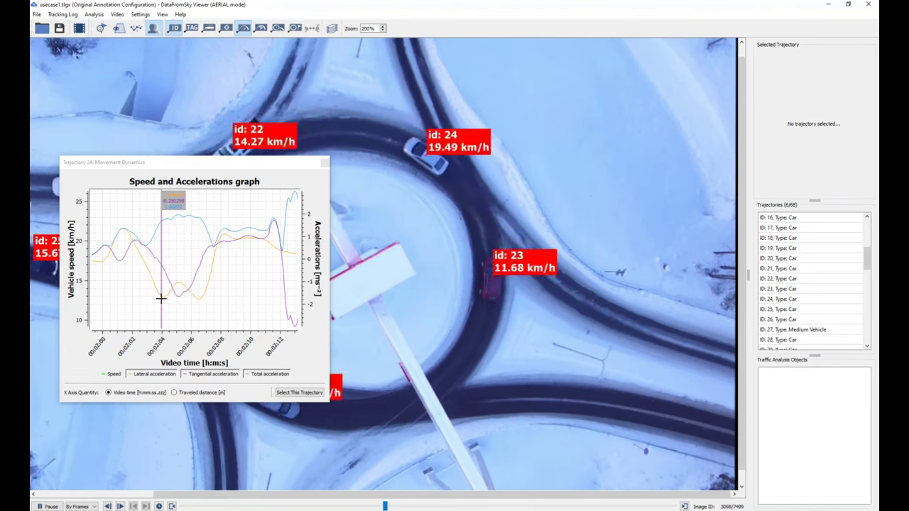
key(space)
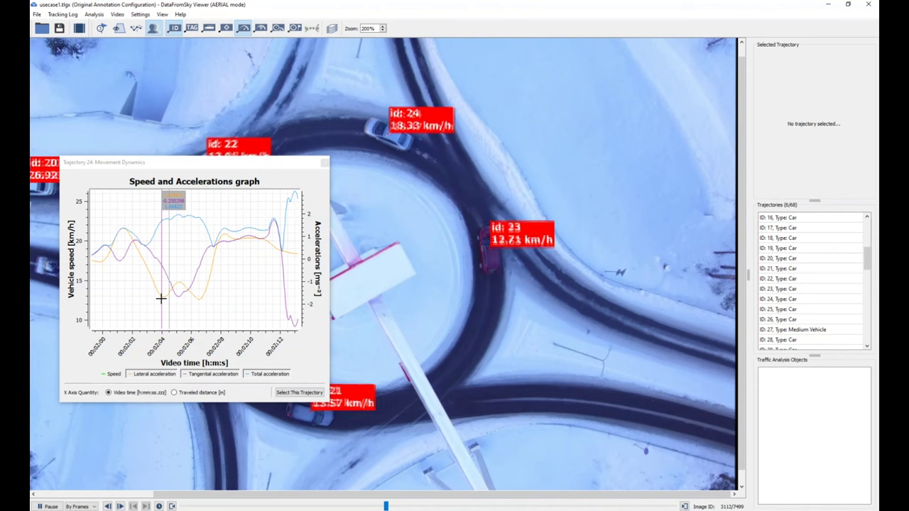
click(269, 269)
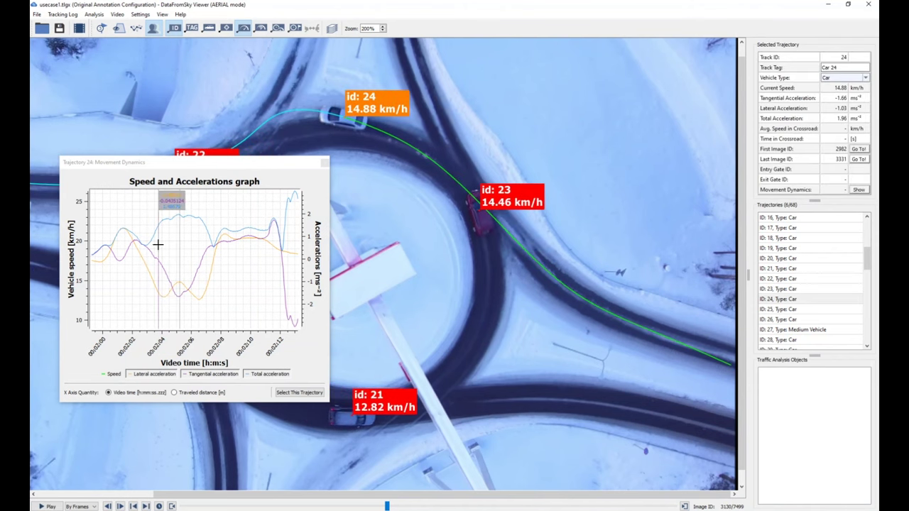
click(180, 280)
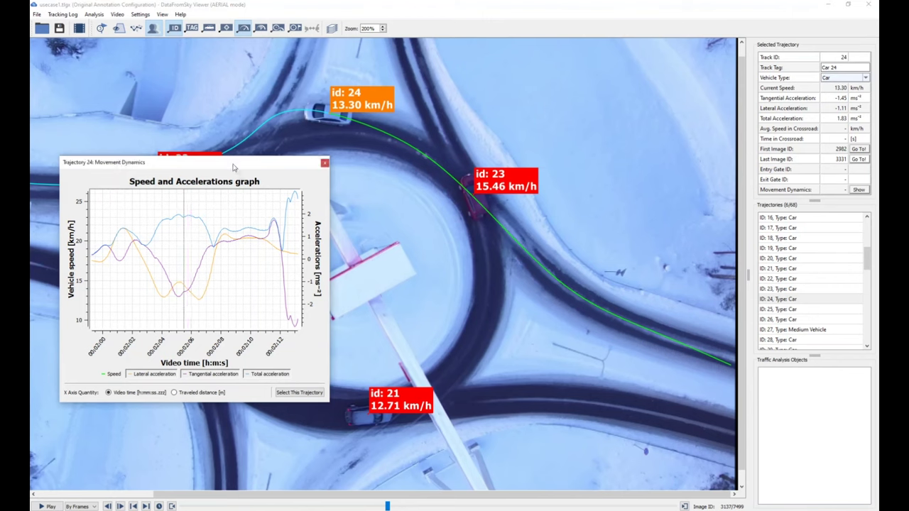
Follow car 24 in the video as it exits the roundabout, repositioning its graph to keep the view clear
drag(234, 163, 409, 228)
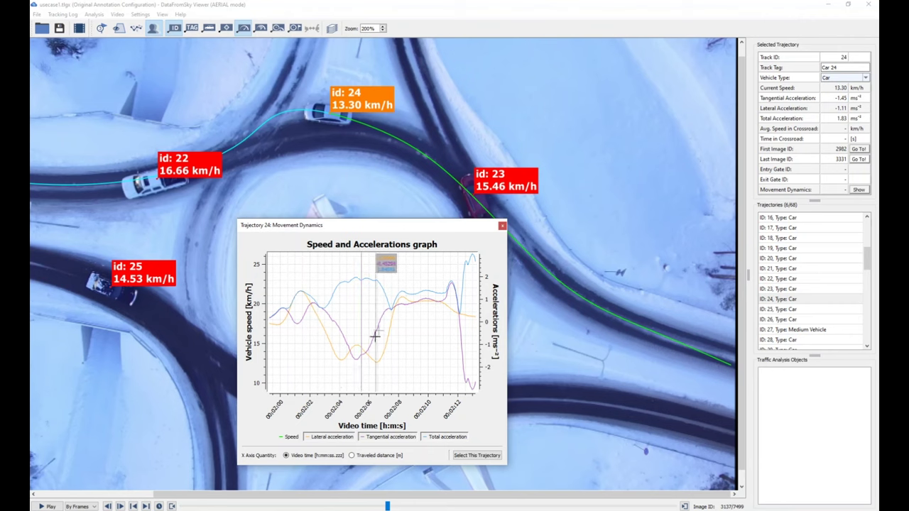
key(space)
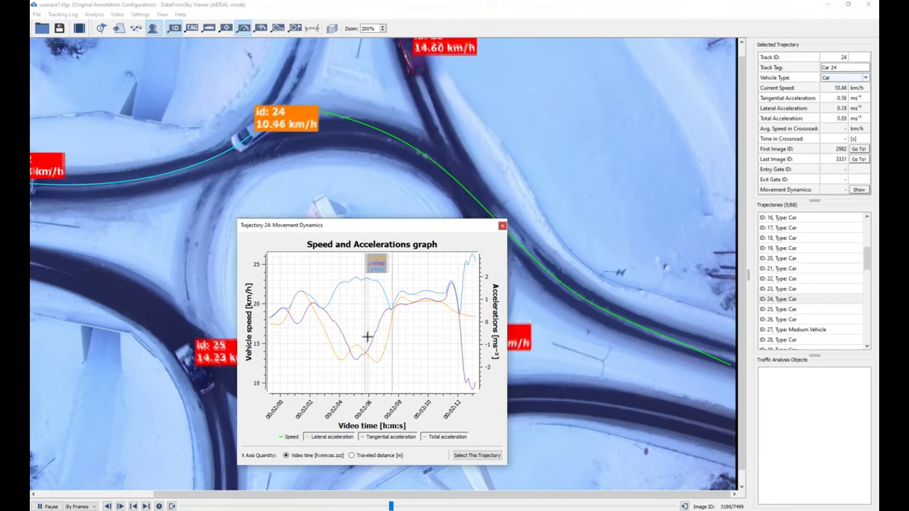
key(space)
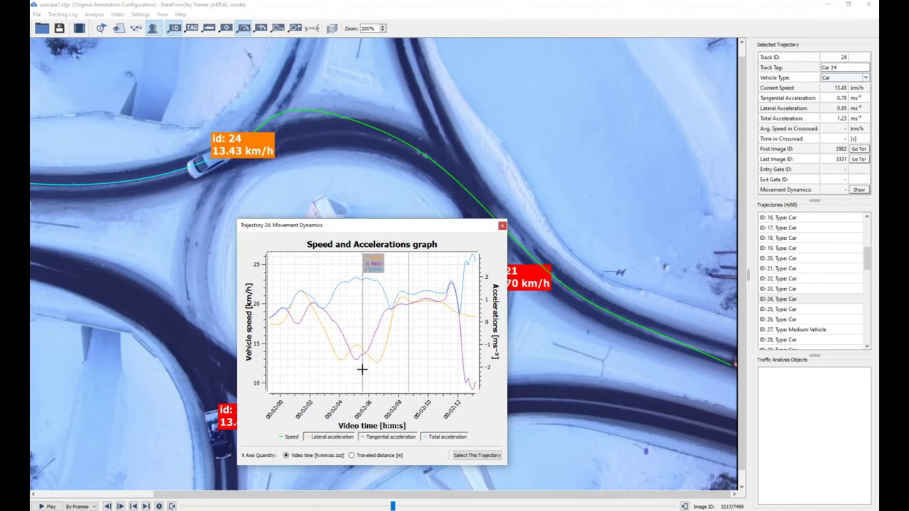
key(space)
drag(408, 227, 240, 203)
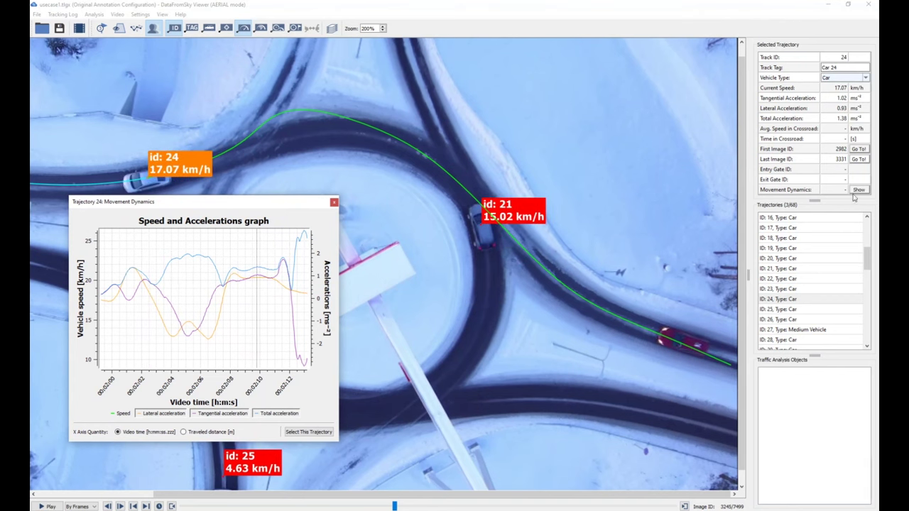
Show trajectory 21's movement dynamics graph without the speed curve and place it beside car 24's graph
click(785, 269)
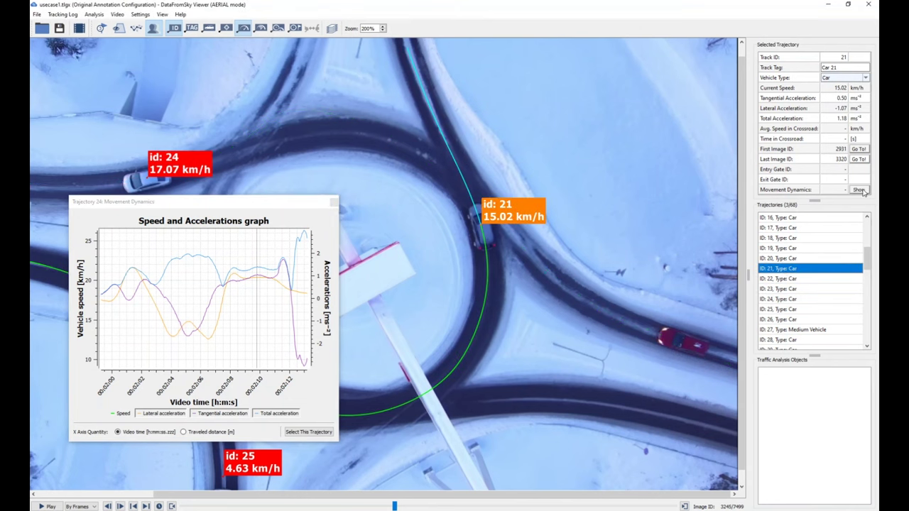
click(859, 190)
click(380, 349)
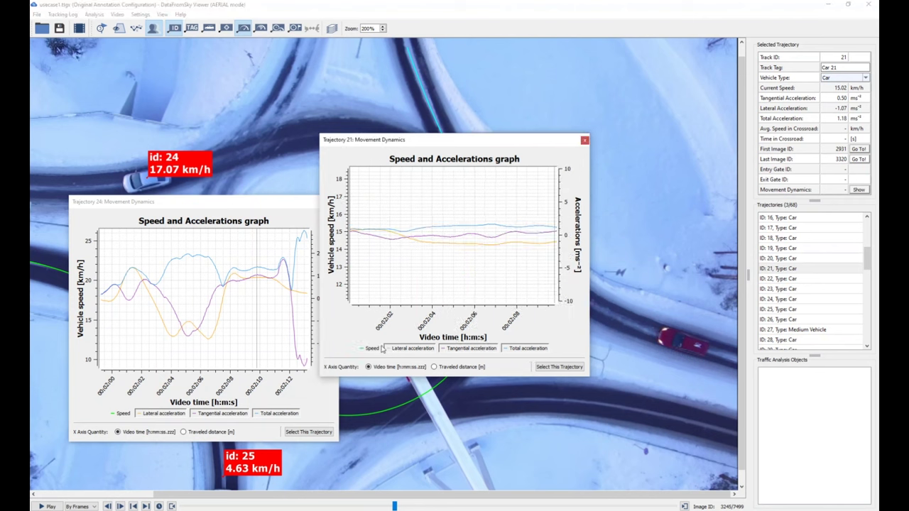
drag(458, 144, 484, 209)
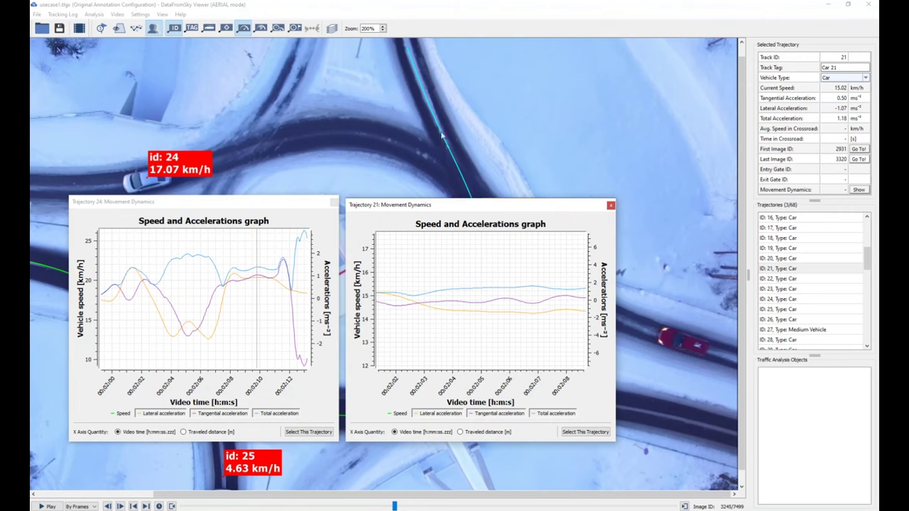
Rescale trajectory 21's graph to cover about 00:02:00 to 00:02:10 and line its window up with trajectory 24's graph
scroll(547, 284, down, 2)
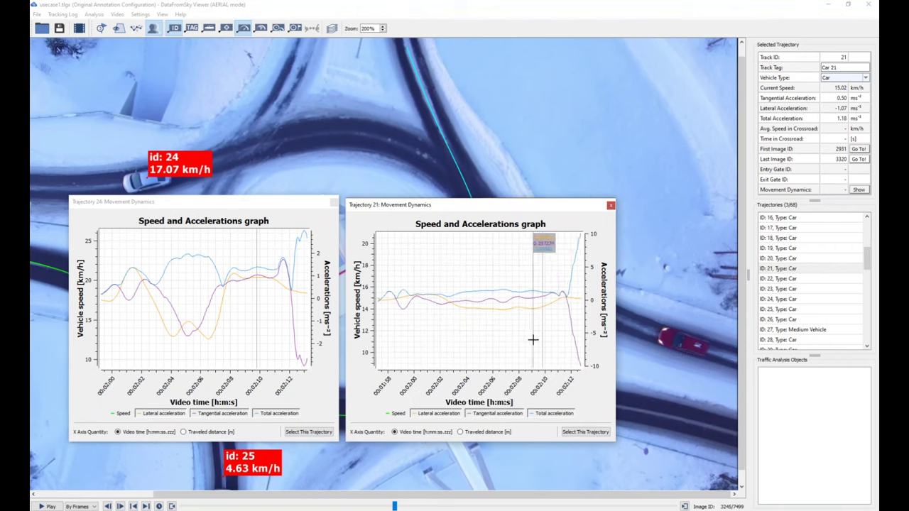
scroll(529, 338, up, 2)
drag(426, 206, 425, 204)
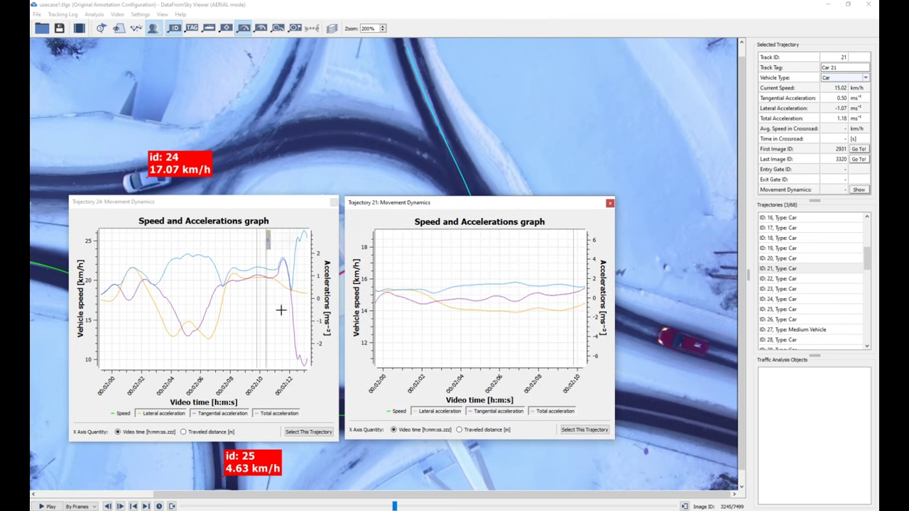
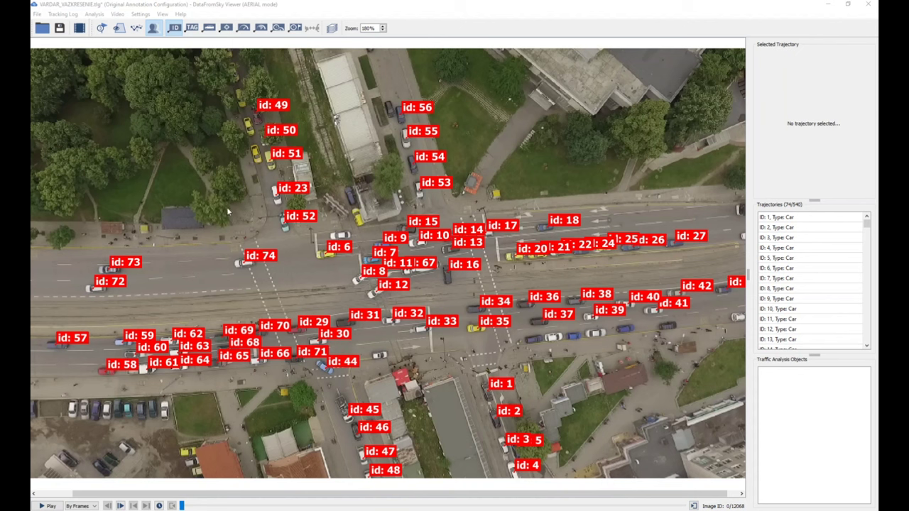
Open a Time To Collision safety analysis for the intersection recording, keeping its settings dialog clear of the junction
click(96, 15)
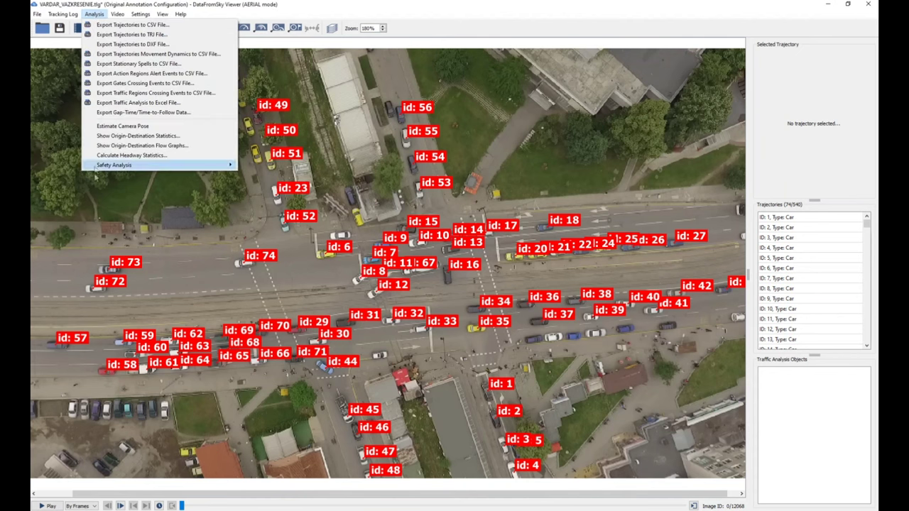
mouse_move(159, 169)
click(284, 172)
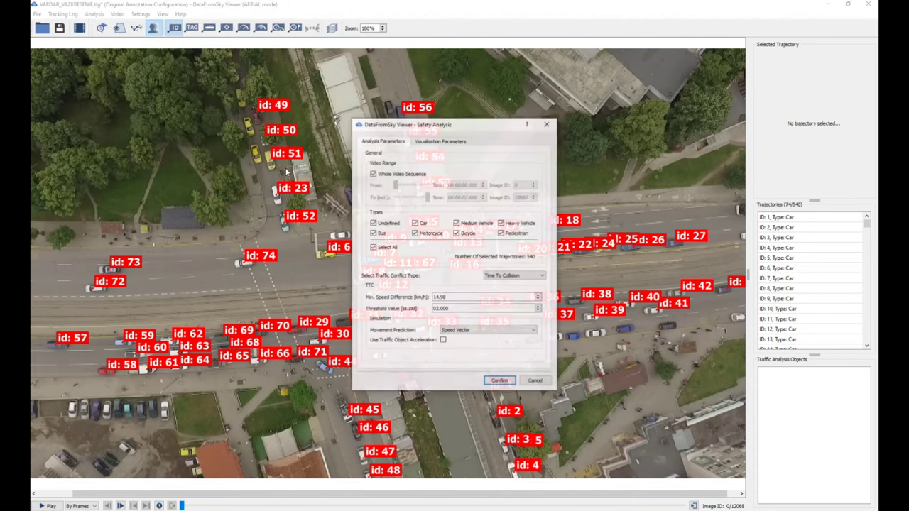
drag(472, 131, 241, 79)
click(282, 233)
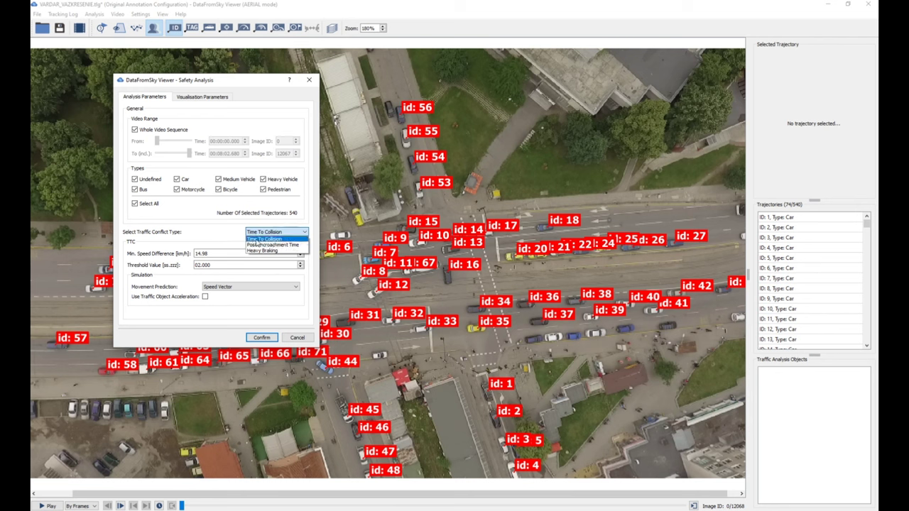
click(257, 241)
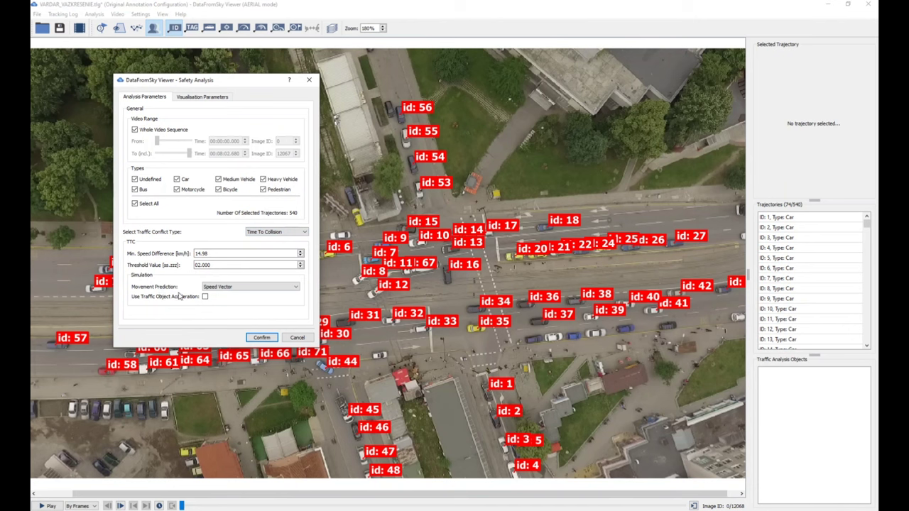
Set the movement prediction to Speed Vector and run the safety analysis
click(213, 288)
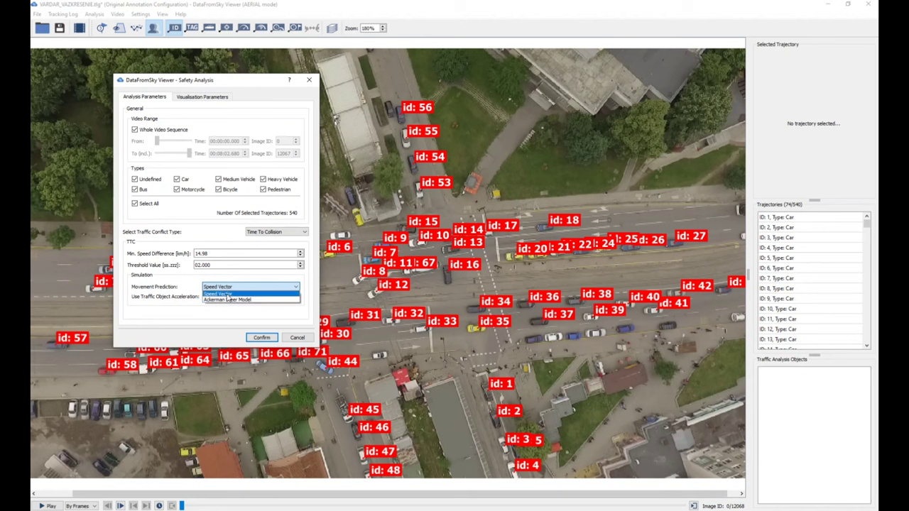
click(226, 294)
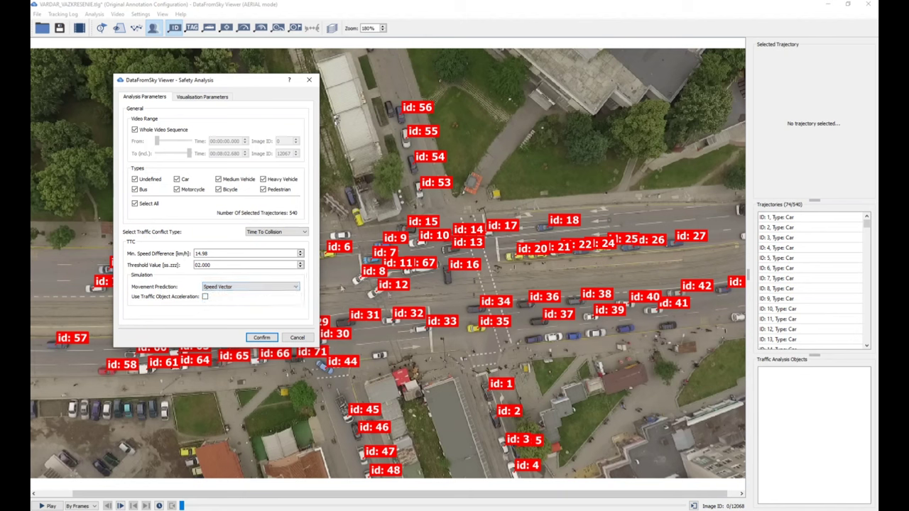
drag(234, 81, 184, 82)
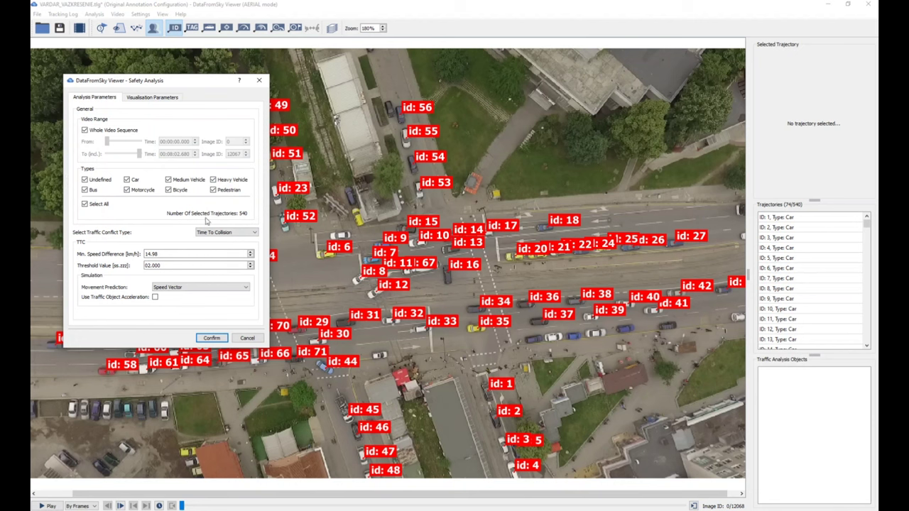
click(213, 339)
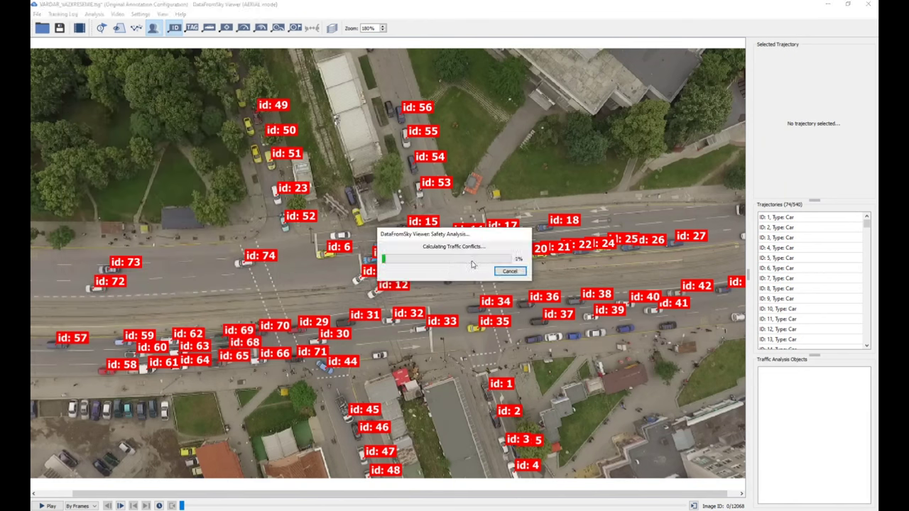
Switch to the other viewer window with the completed safety analysis and show the start of its conflicts list away from the junction
mouse_move(406, 510)
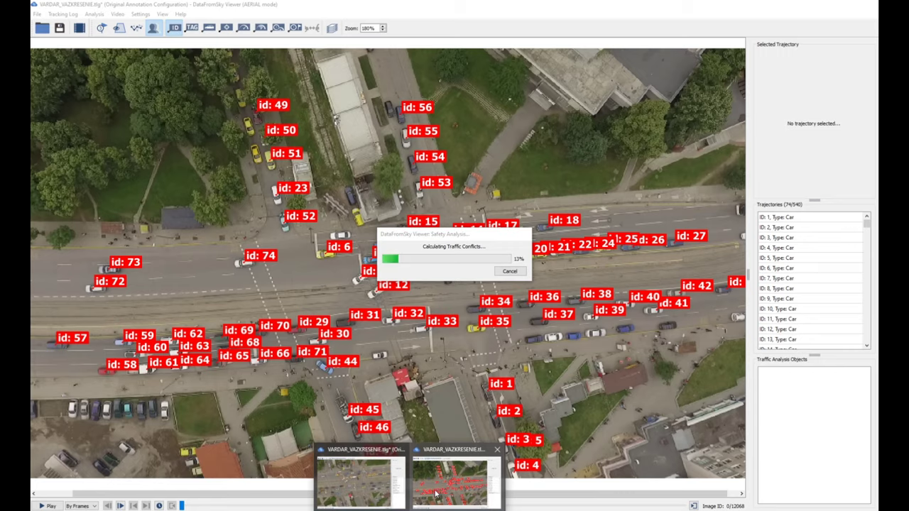
click(415, 489)
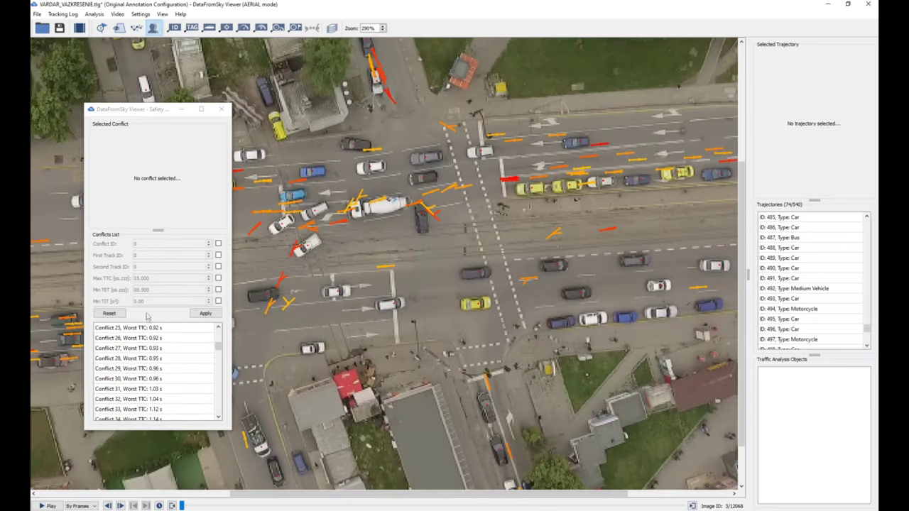
scroll(162, 353, up, 8)
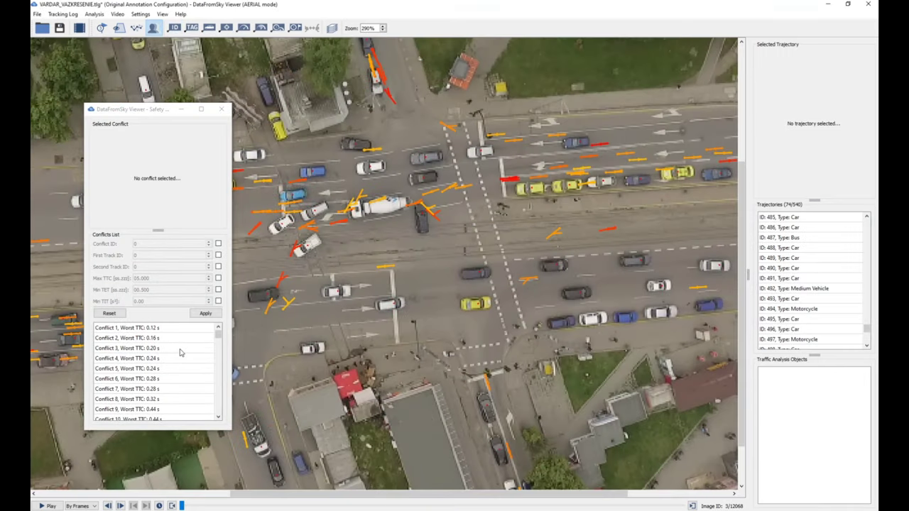
drag(156, 111, 119, 98)
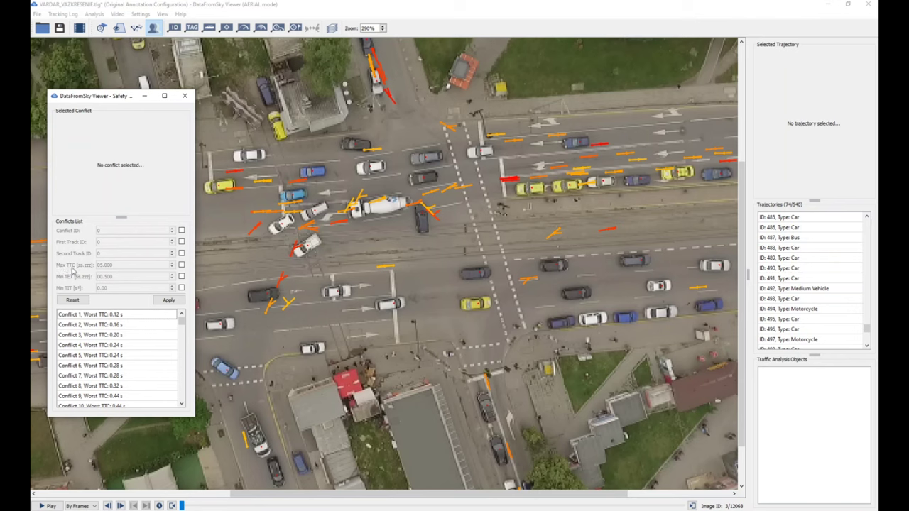
Filter the conflicts list to a maximum TTC of 01.000 and a minimum TET of 00.500
click(181, 264)
click(109, 266)
text(01)
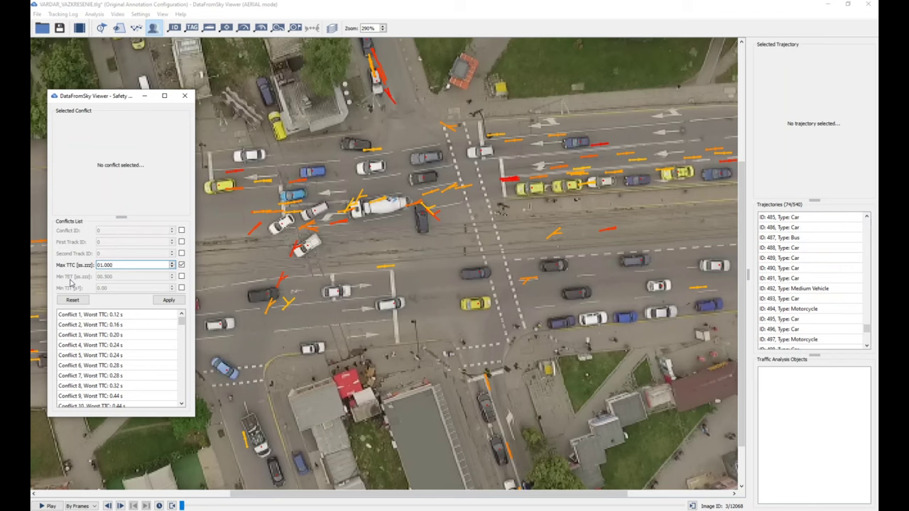
click(181, 277)
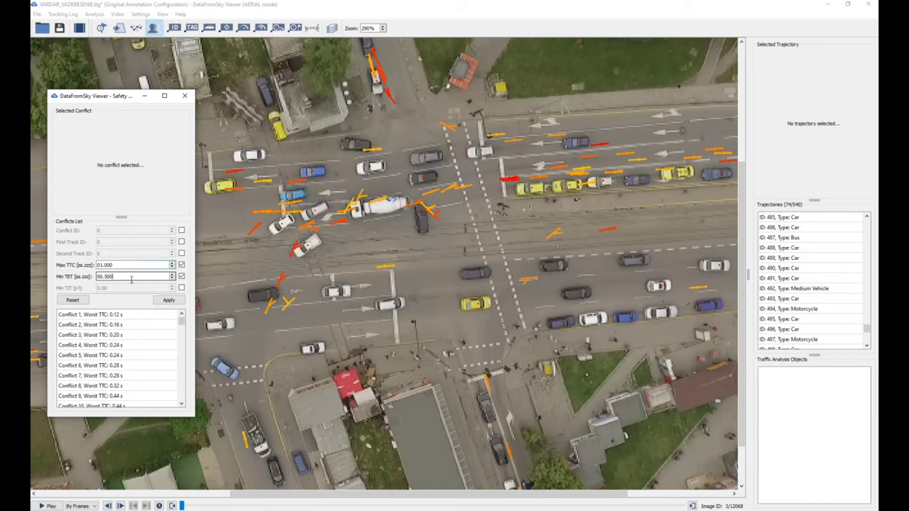
scroll(182, 328, down, 3)
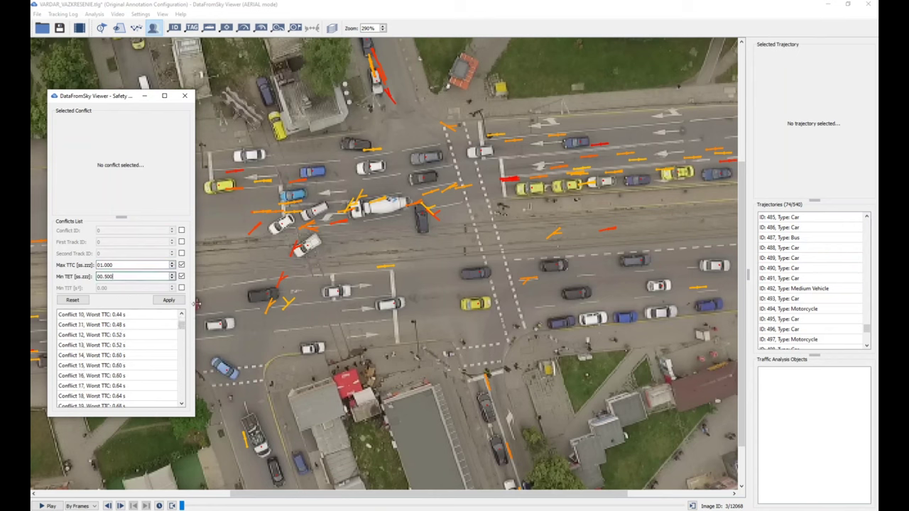
drag(182, 328, 179, 406)
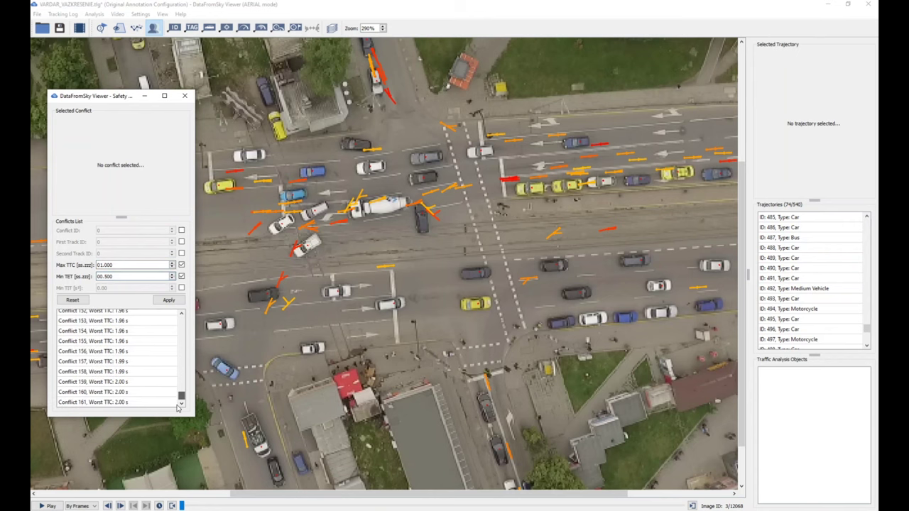
drag(181, 396, 181, 319)
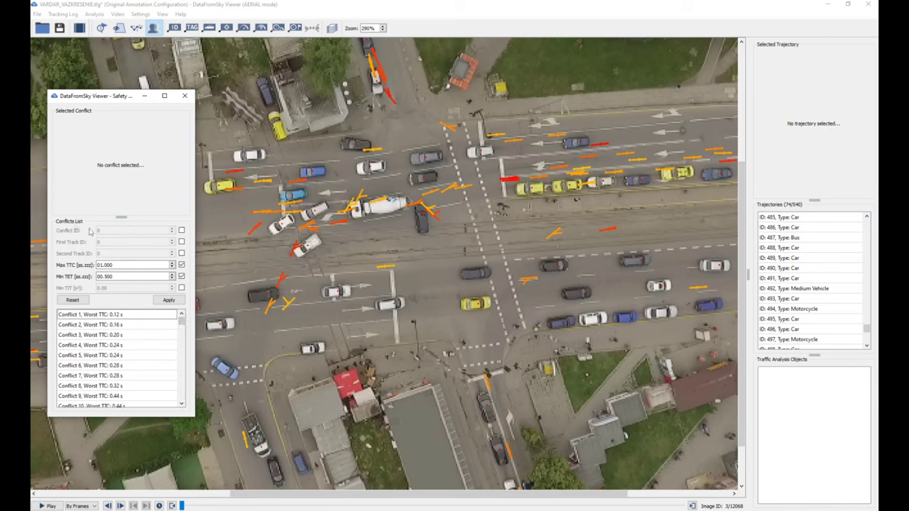
click(175, 302)
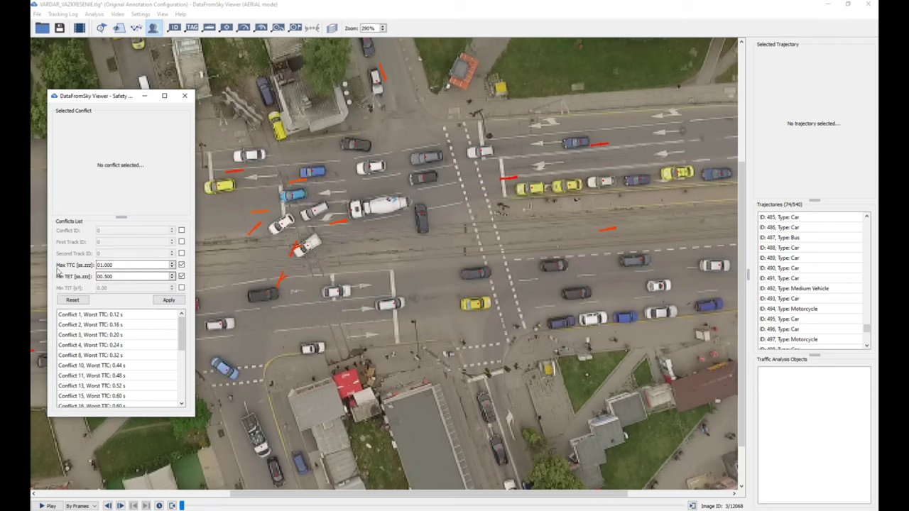
click(167, 301)
Examine the filtered conflicts in the list and the positions of their markers across the intersection
drag(187, 327, 184, 377)
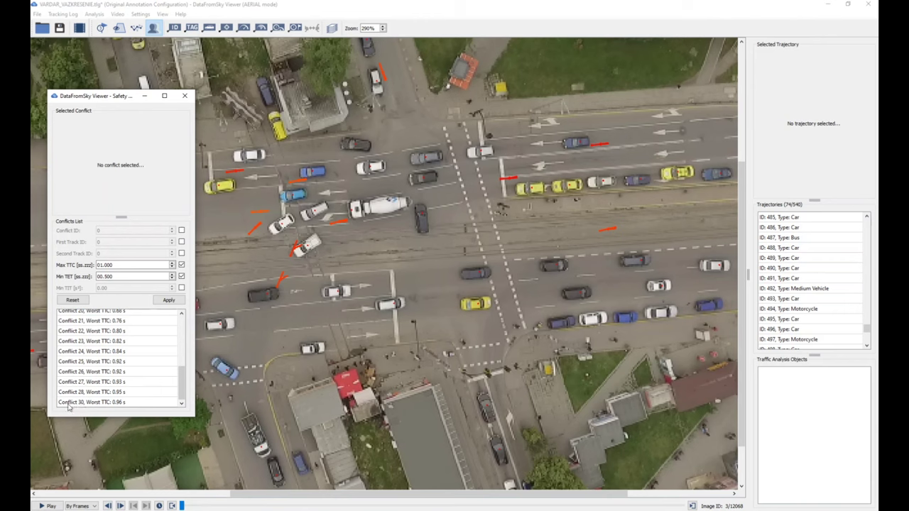
drag(183, 383, 184, 320)
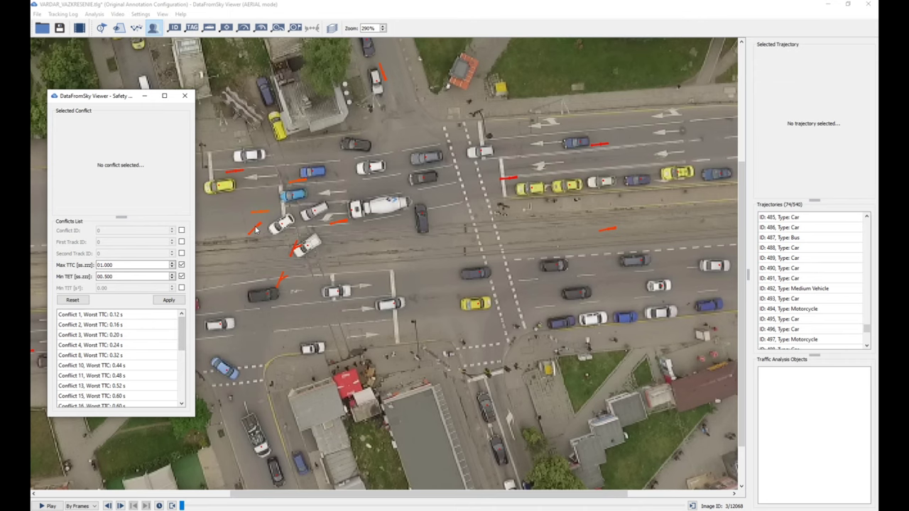
scroll(376, 133, down, 4)
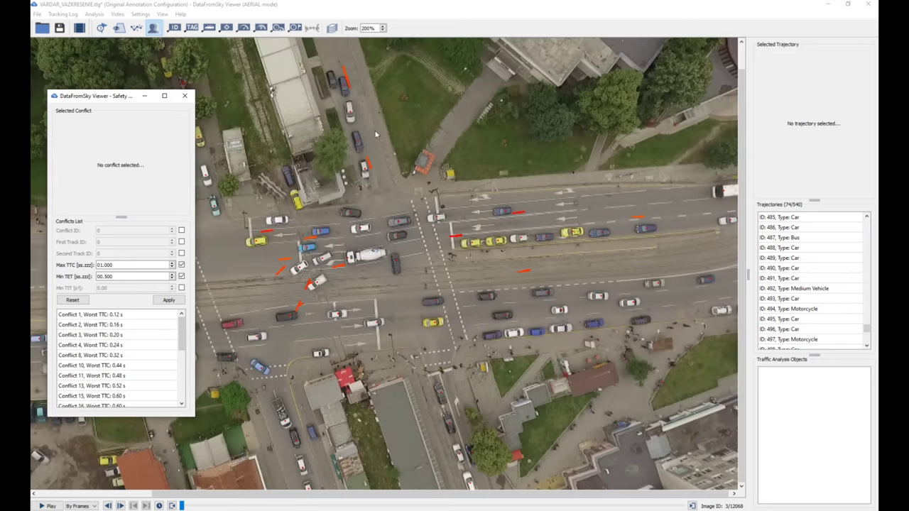
scroll(312, 284, up, 5)
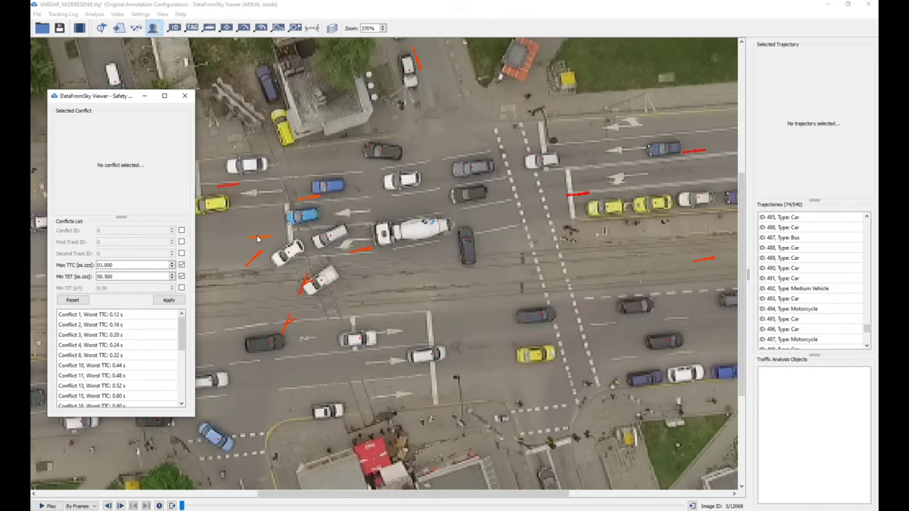
scroll(259, 263, down, 6)
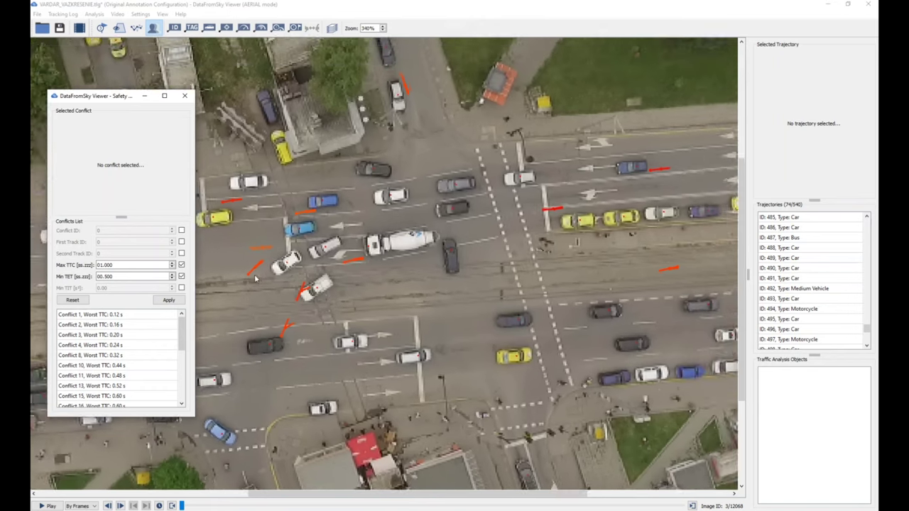
scroll(257, 282, down, 2)
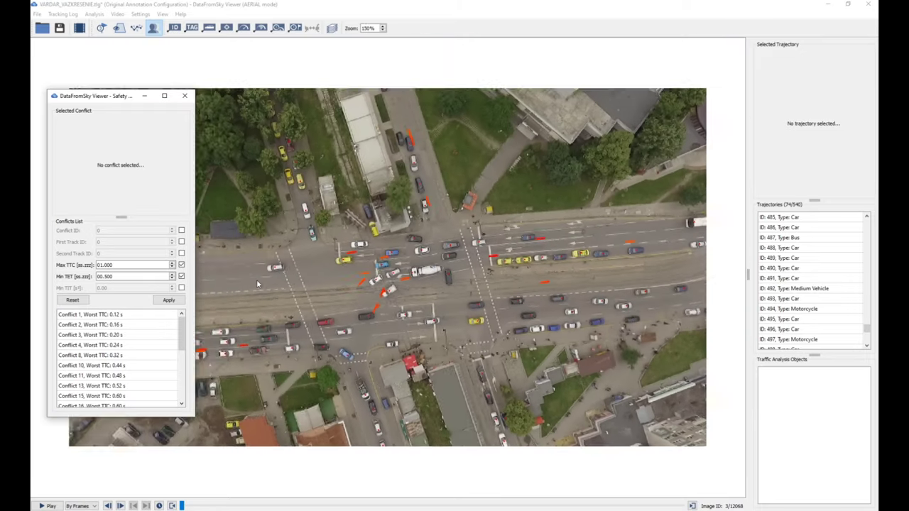
scroll(393, 252, up, 5)
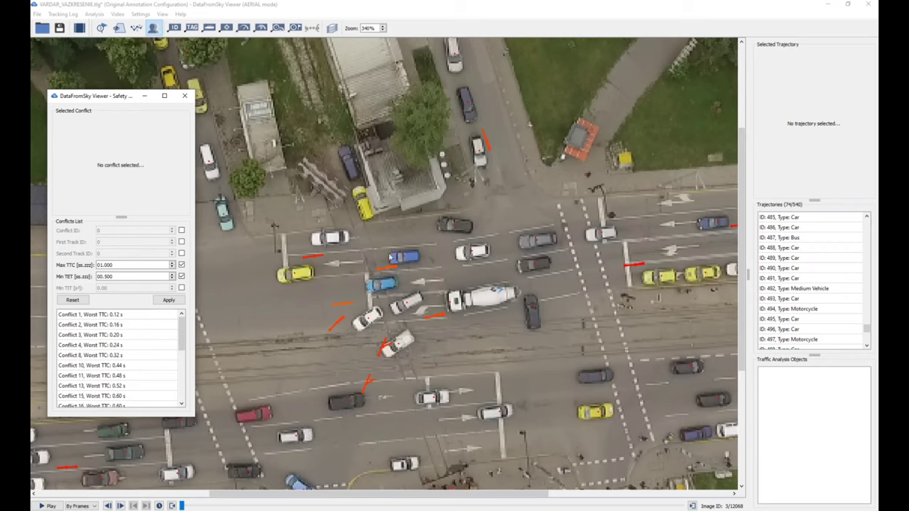
scroll(357, 330, up, 1)
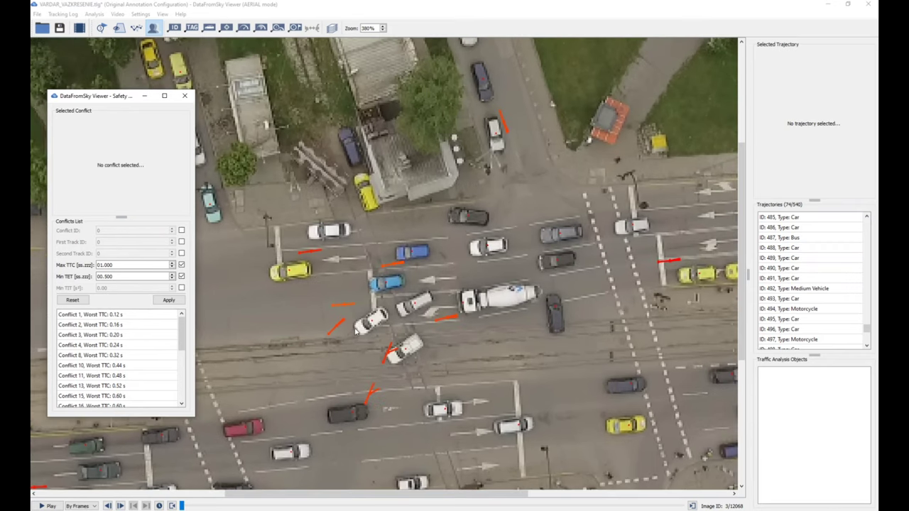
Select the conflict marked just ahead of the black car below the tram tracks and bring both vehicles' paths into view
click(374, 392)
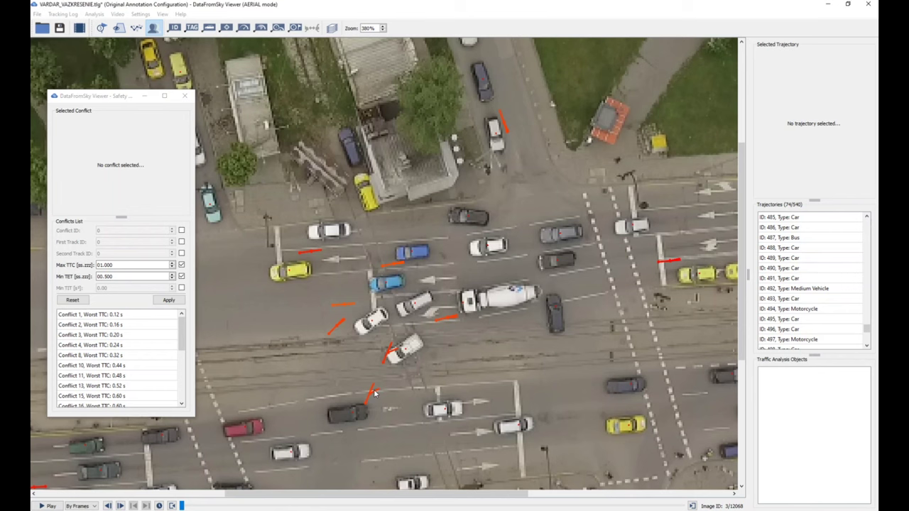
click(374, 393)
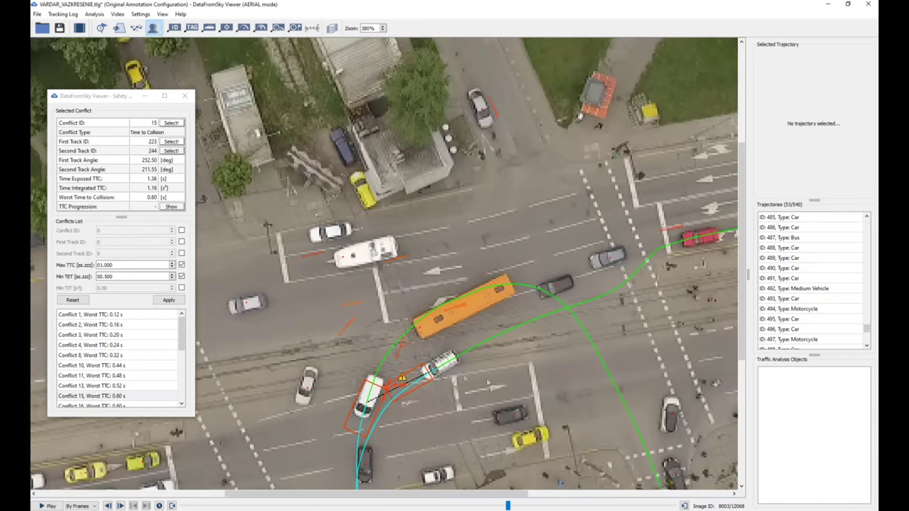
drag(743, 252, 743, 291)
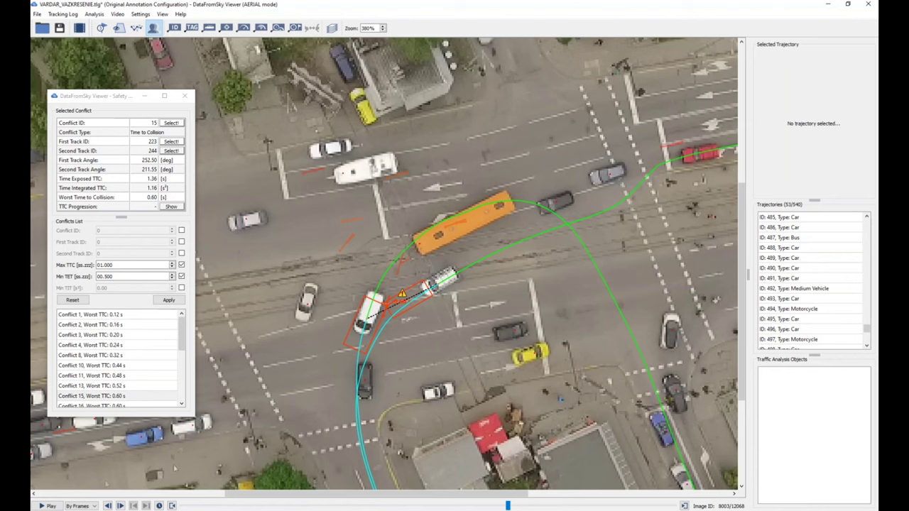
Play the video through conflict 15, labelling the vehicles first with their acceleration and finally with their speed
click(47, 505)
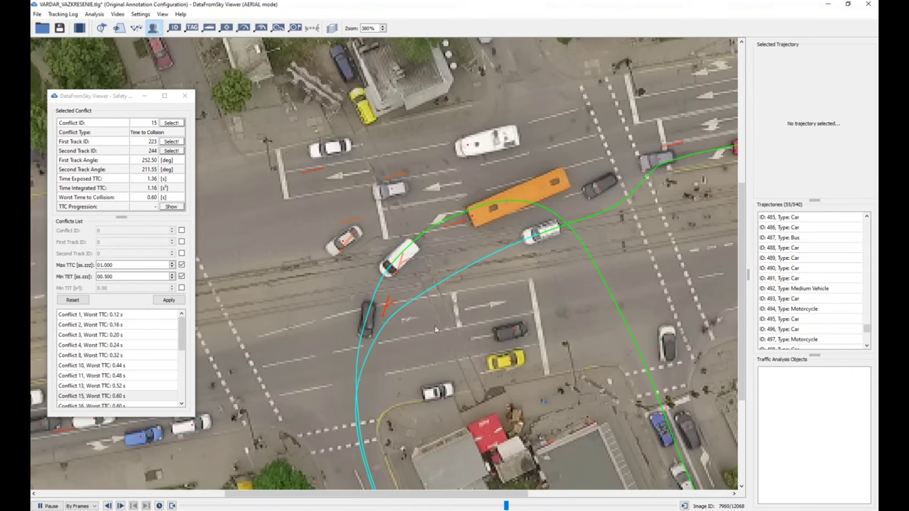
click(262, 28)
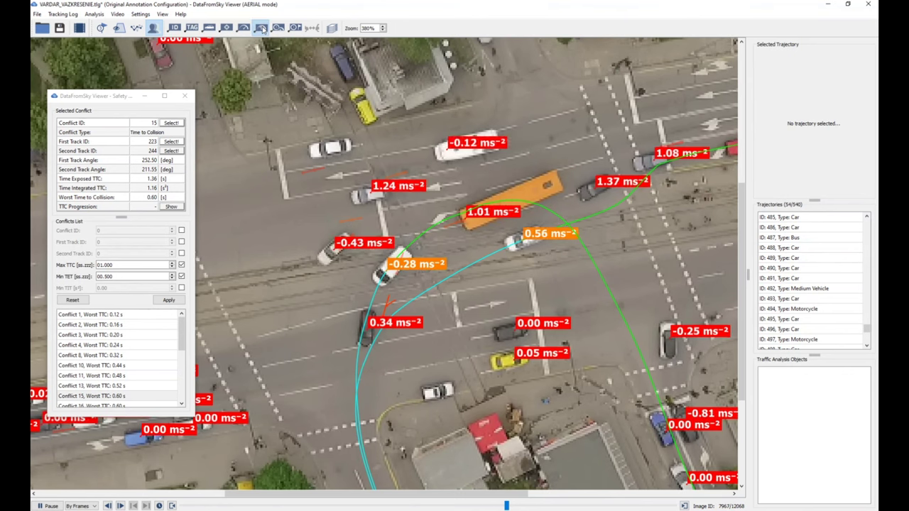
click(244, 28)
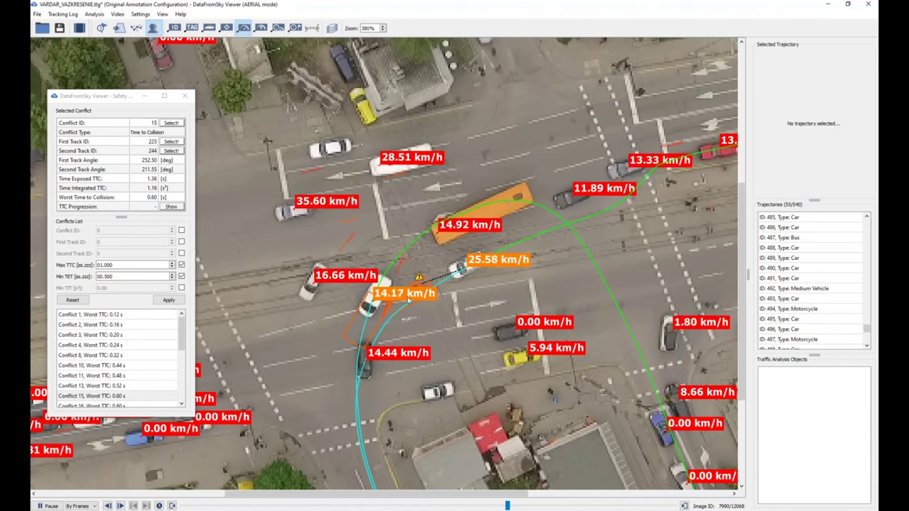
Play conflict 15 in short bursts to examine both vehicles' changing speeds, then go back to its earlier frame
key(space)
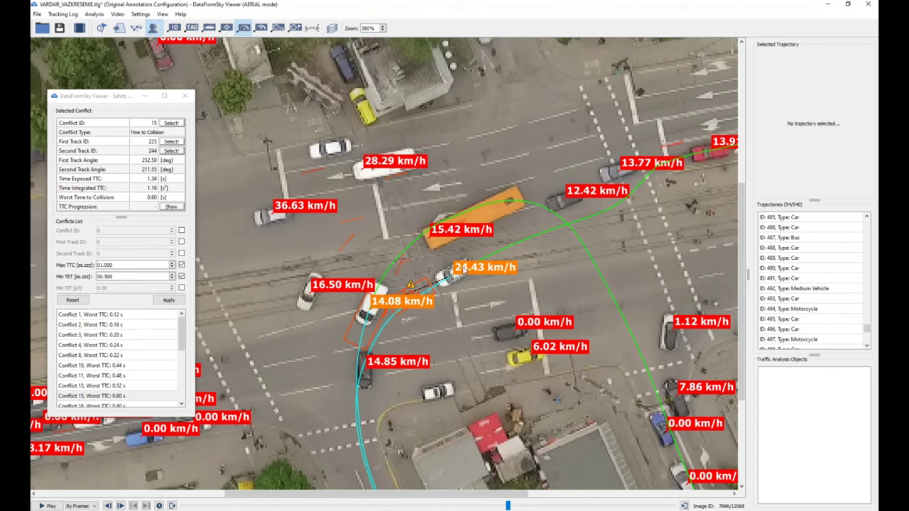
key(space)
key(space)
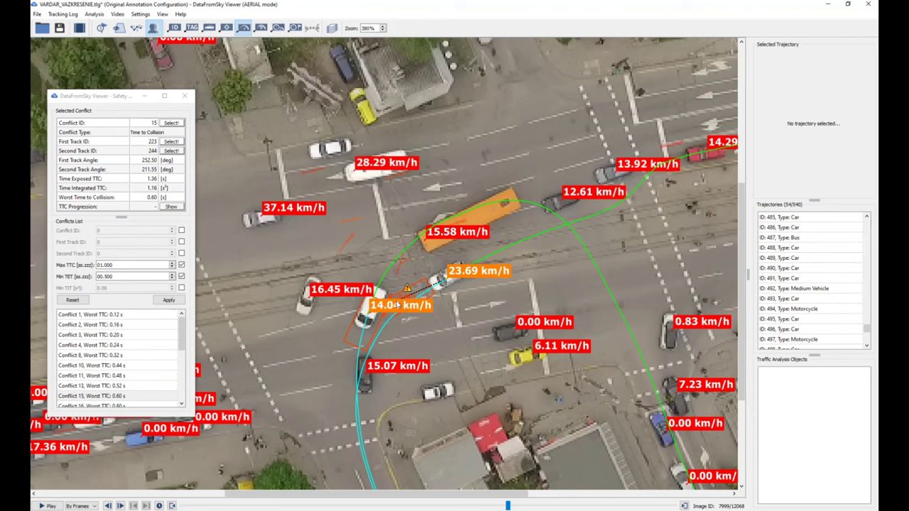
key(space)
key(space)
key(space)
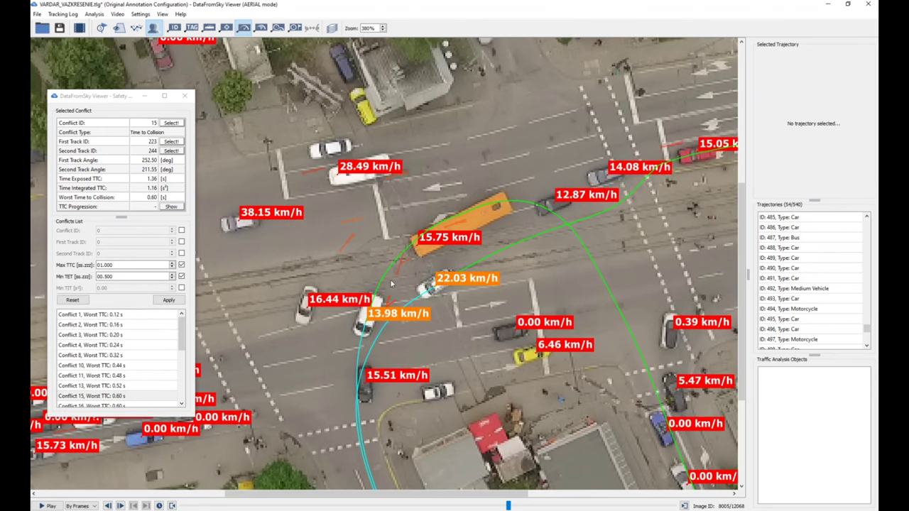
key(Left)
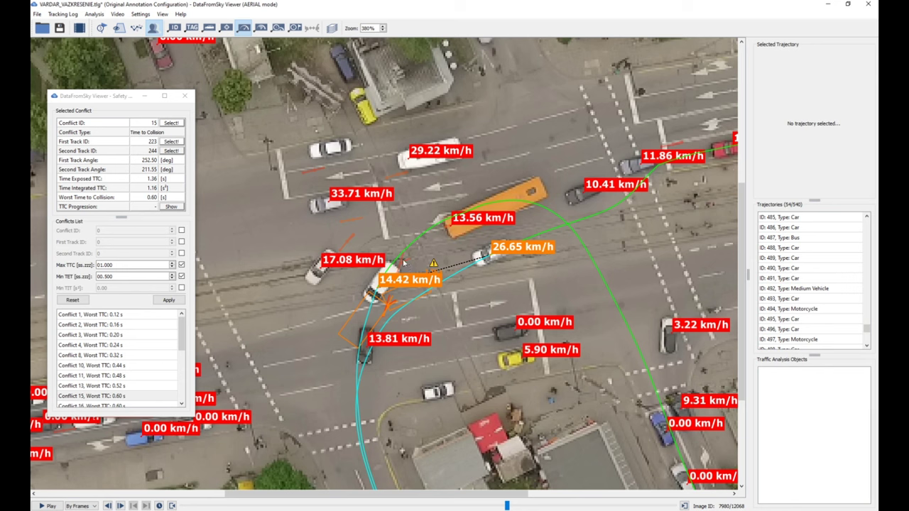
Visit conflict 1 from the conflicts list and the conflict marked on the tram tracks, then clear the trajectory selection
drag(183, 326, 144, 357)
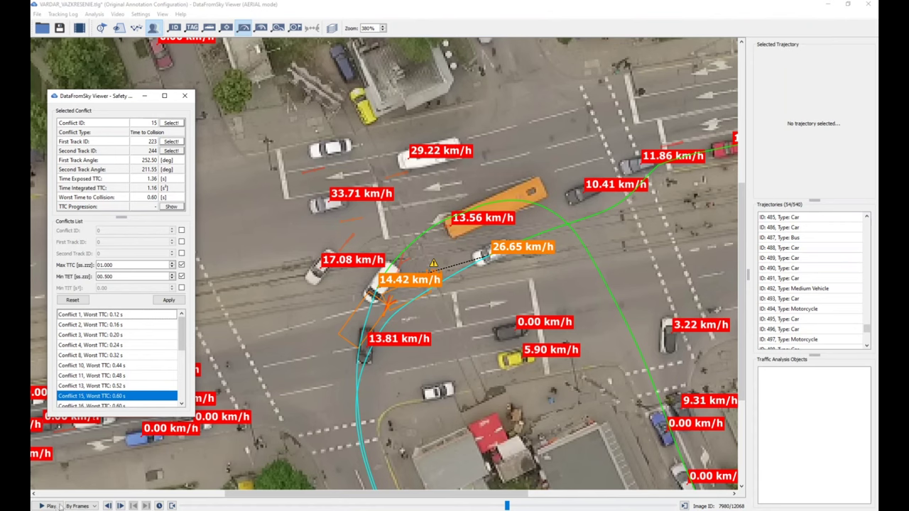
click(91, 314)
key(space)
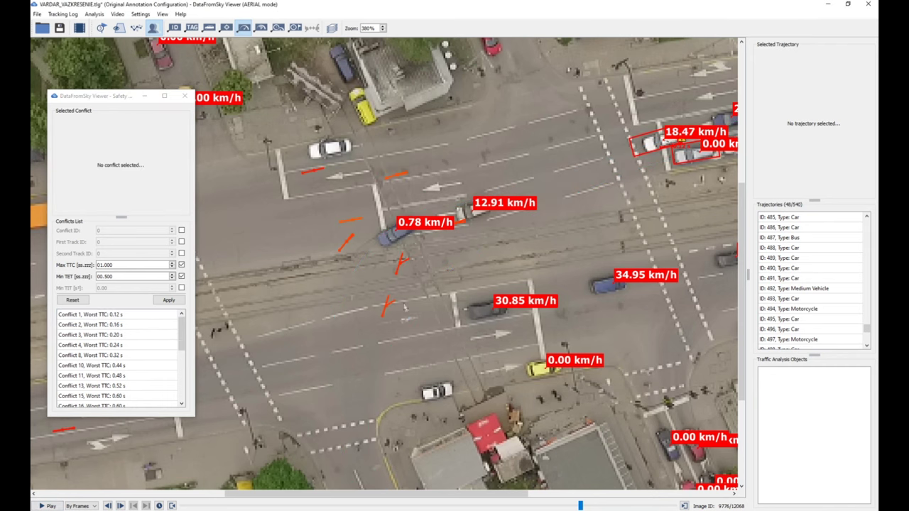
click(403, 263)
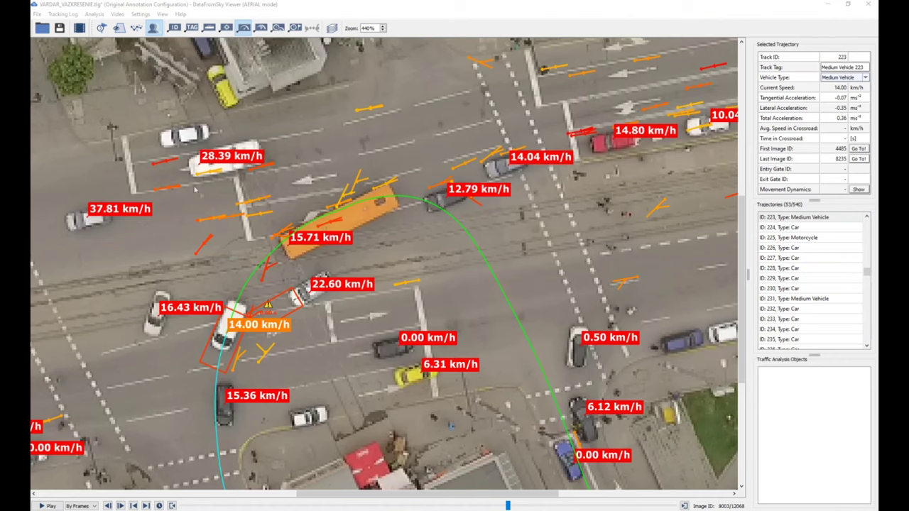
click(205, 220)
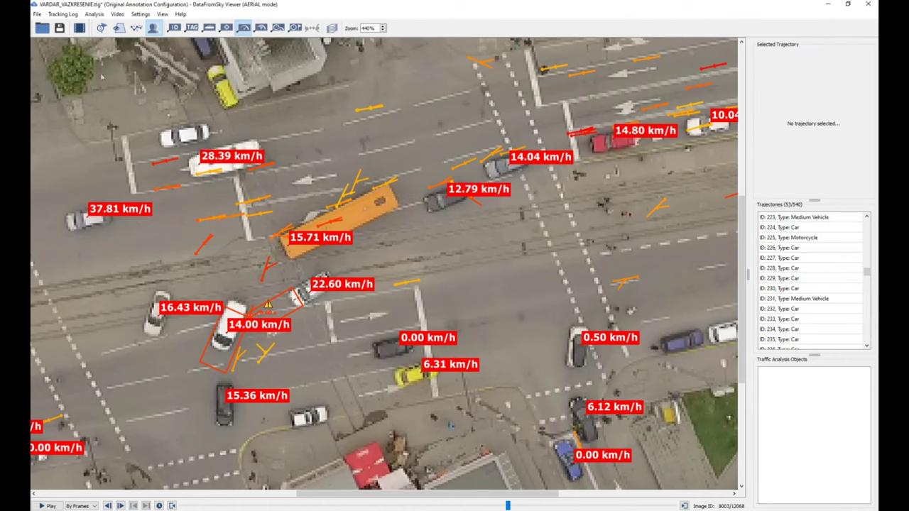
Run the safety analysis over the whole video for all object types, with Post Encroachment Time as the conflict type and a 02.000 threshold
click(98, 14)
mouse_move(127, 164)
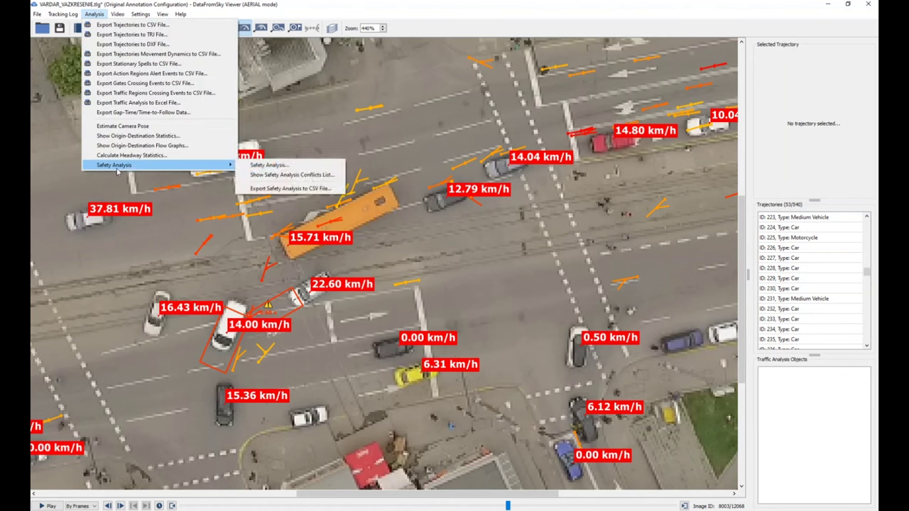
click(273, 168)
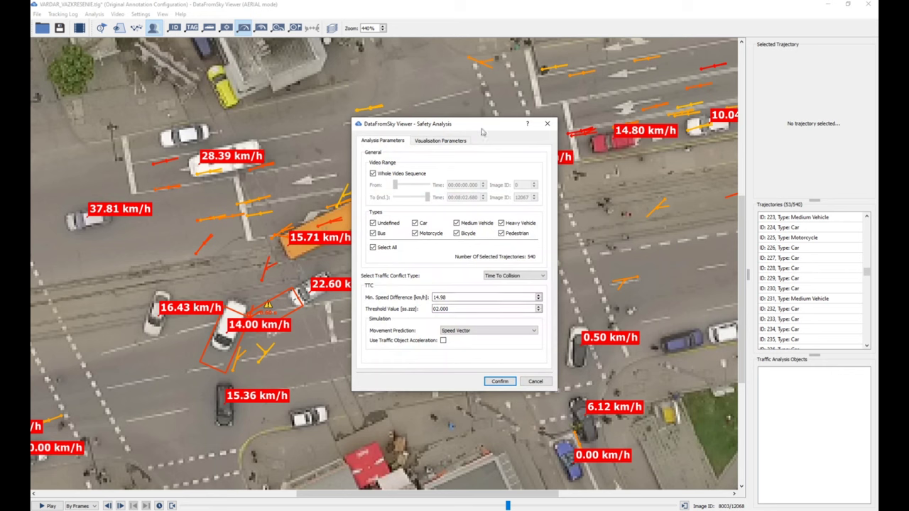
click(429, 248)
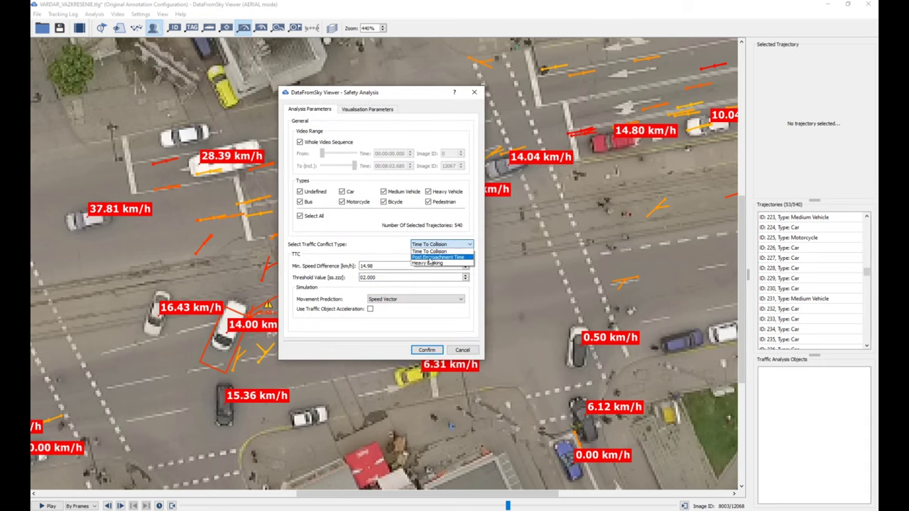
click(425, 257)
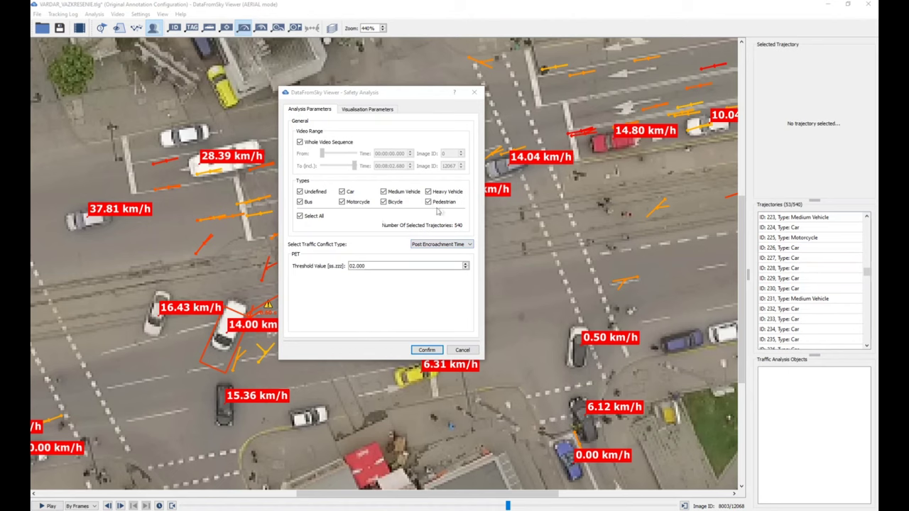
click(426, 351)
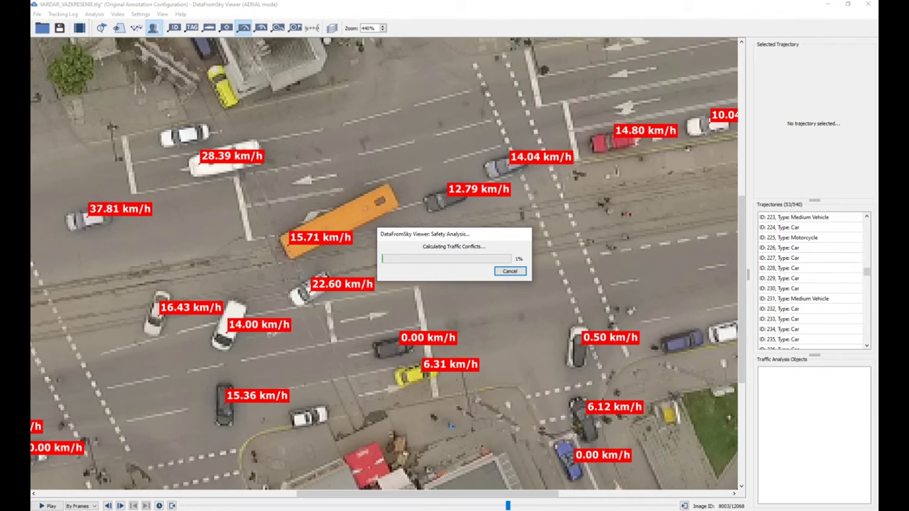
Switch to the viewer window holding the Post Encroachment Time results, select conflict 3 and play it with both vehicles' paths in view
click(456, 482)
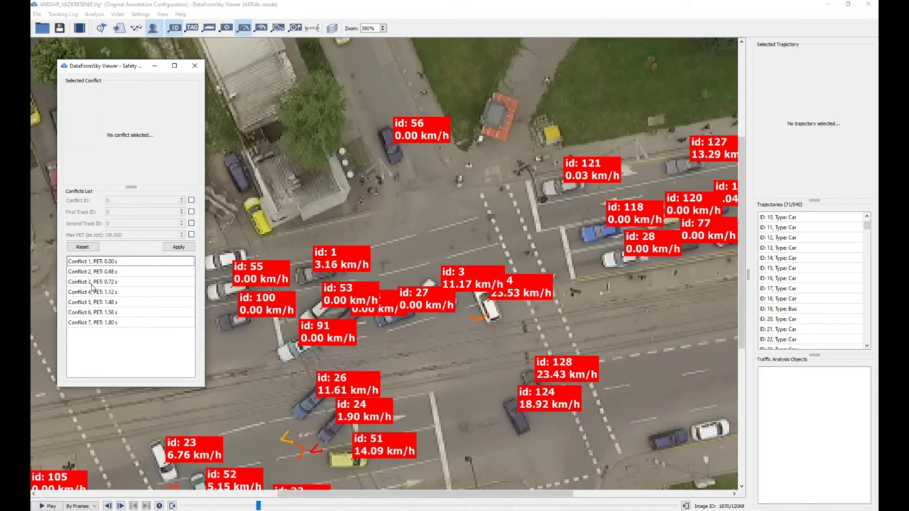
click(93, 284)
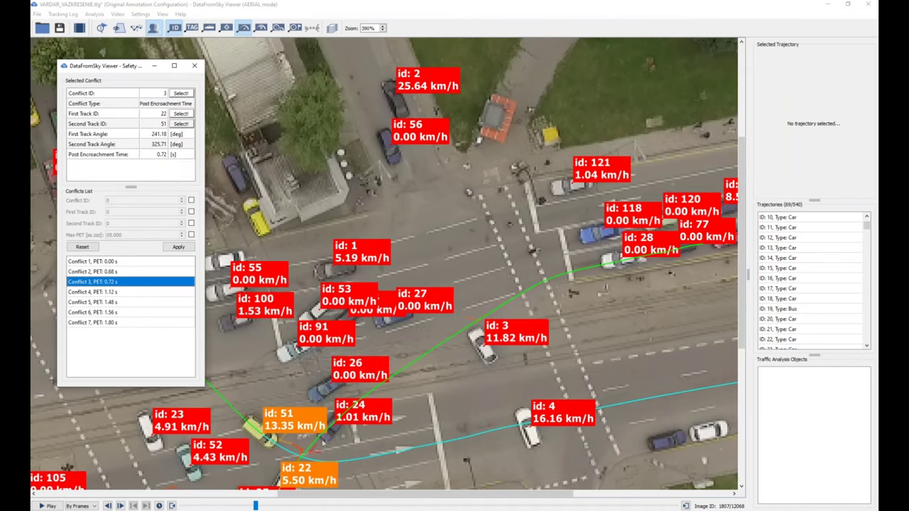
drag(742, 284, 742, 342)
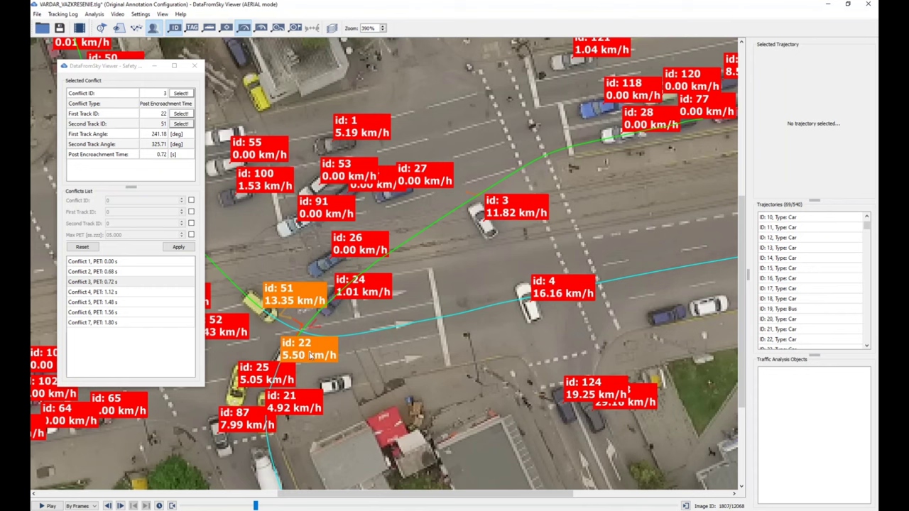
key(space)
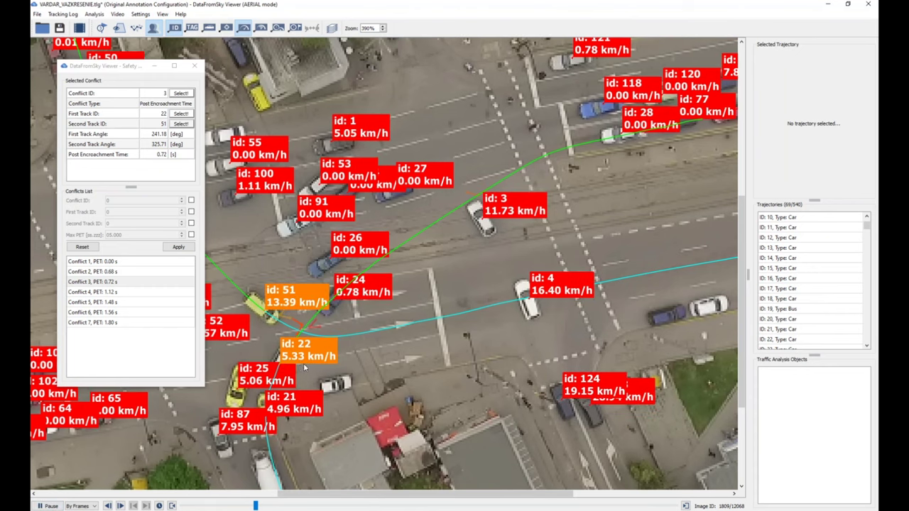
Select conflict 4 and pause the video to examine the crossing paths of its two vehicles, then close the conflicts list
click(96, 299)
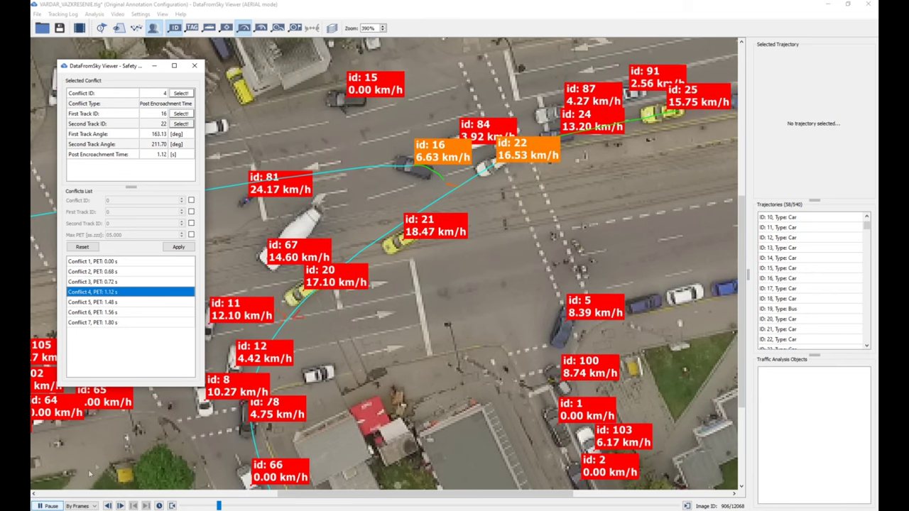
click(48, 506)
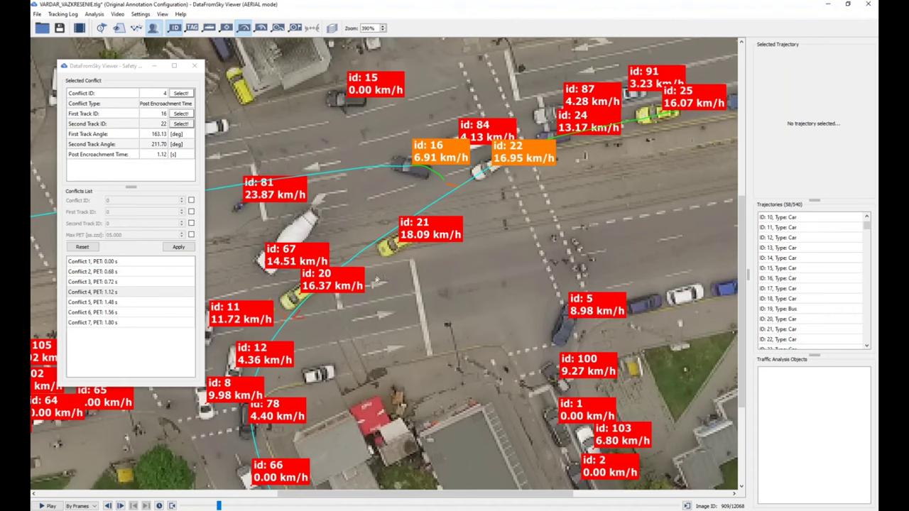
scroll(383, 278, down, 1)
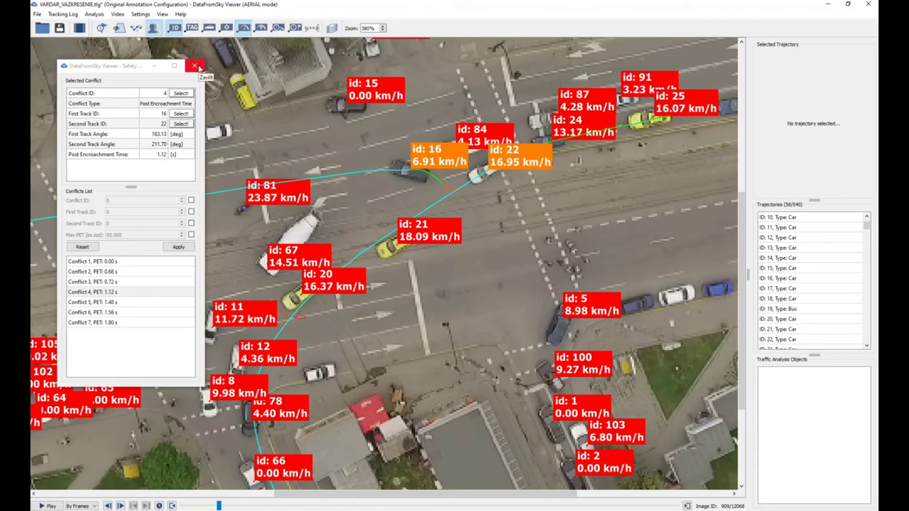
key(Escape)
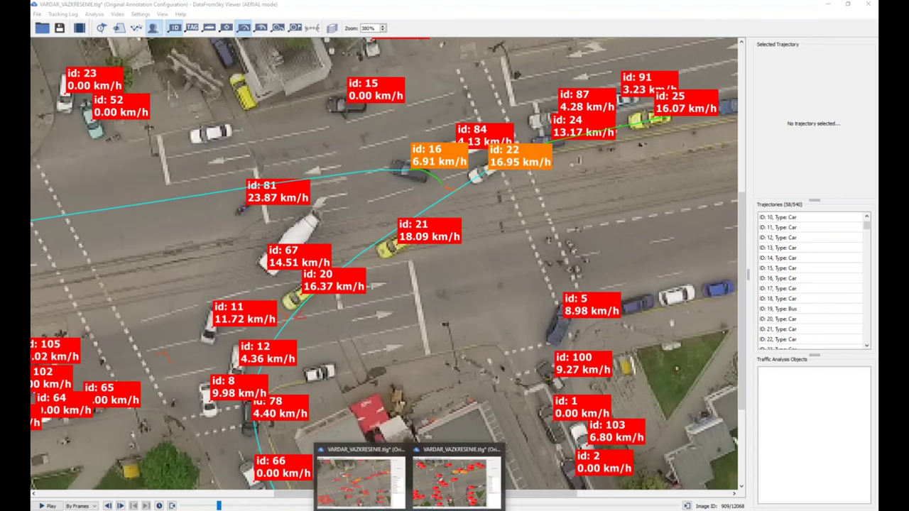
Return to the viewer window with the Time To Collision results and look up the safety analysis export to a CSV file
click(363, 490)
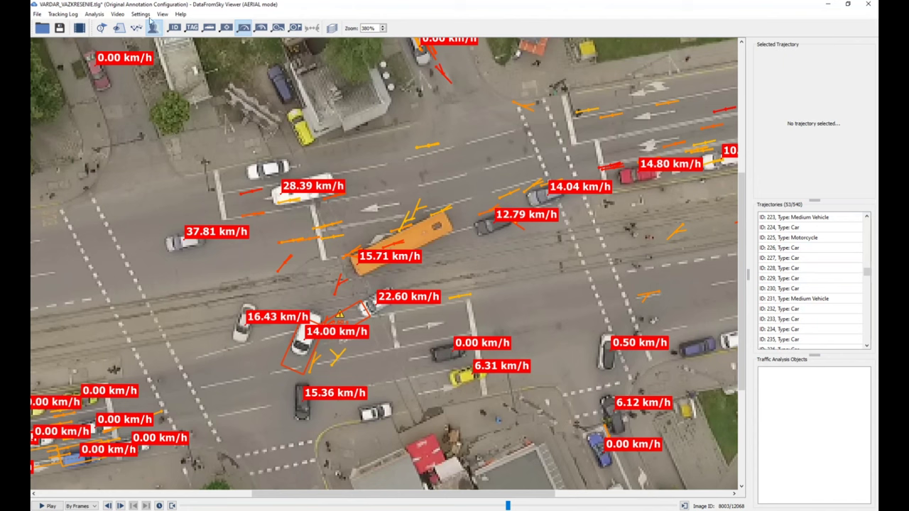
click(94, 14)
mouse_move(164, 168)
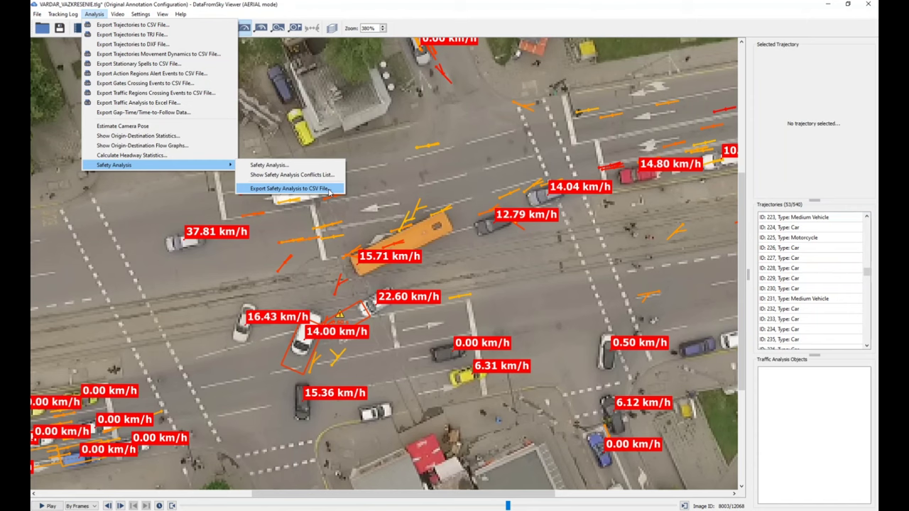
click(348, 7)
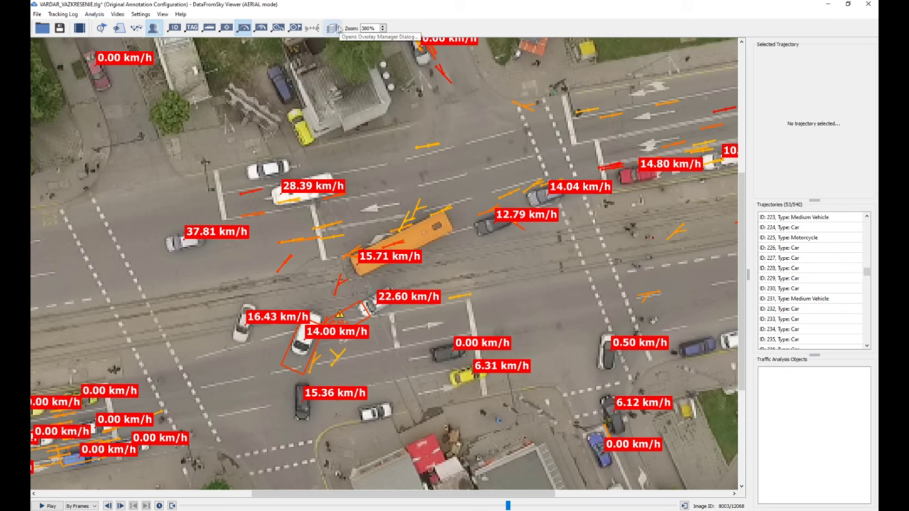
Overlay the video with the Safety Analysis - Time To Collision [s] values, displayed in Grid Map mode
click(332, 28)
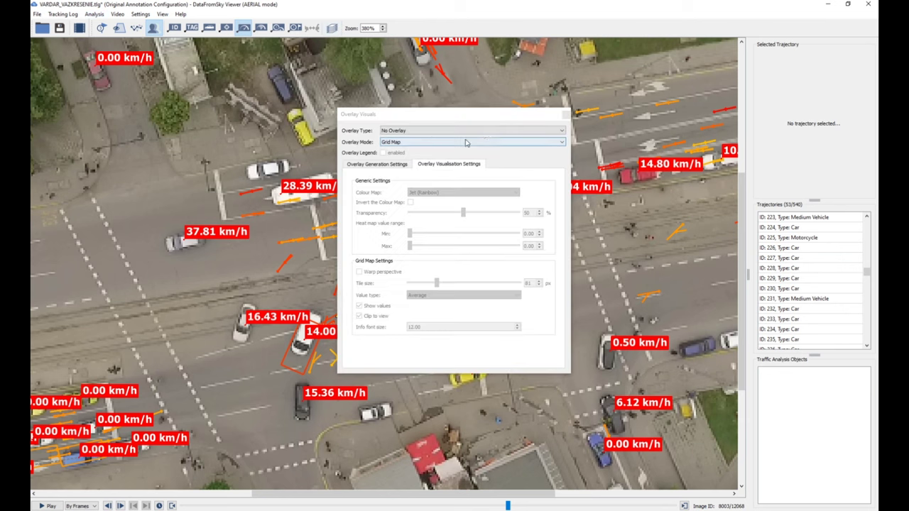
click(485, 131)
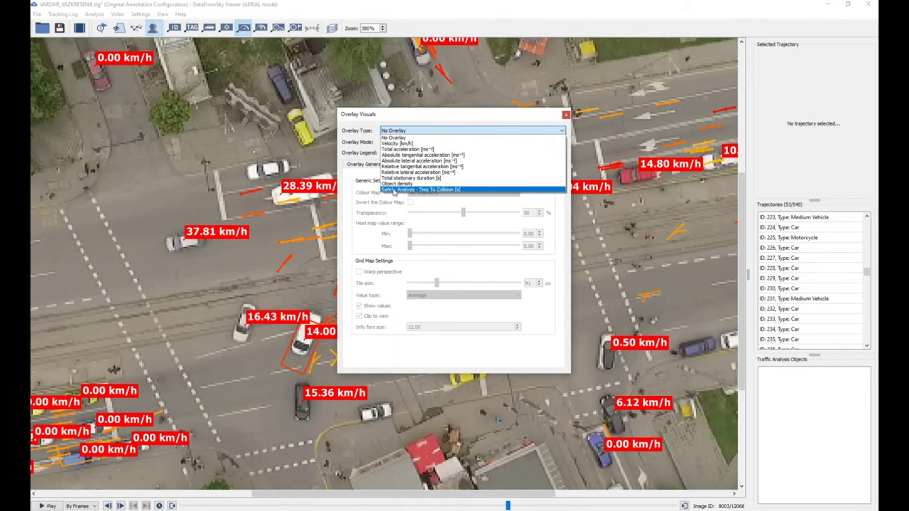
click(390, 191)
drag(469, 116, 162, 106)
click(176, 133)
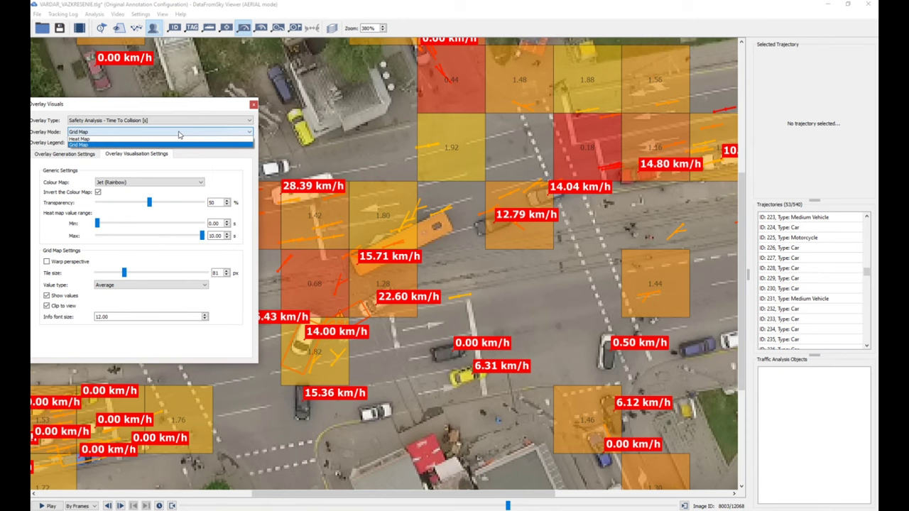
click(141, 145)
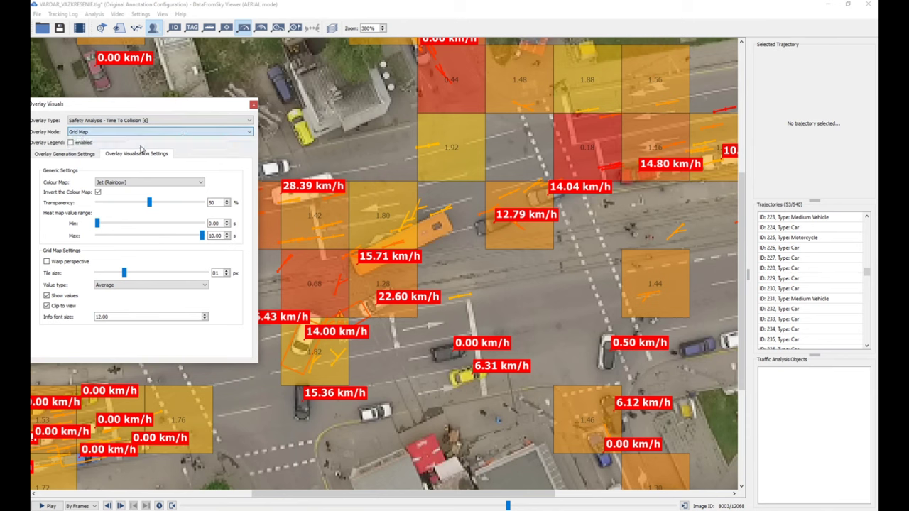
Move the overlay settings clear of the intersection to examine the grid tiles' Time To Collision values, then close the settings
drag(178, 105, 173, 85)
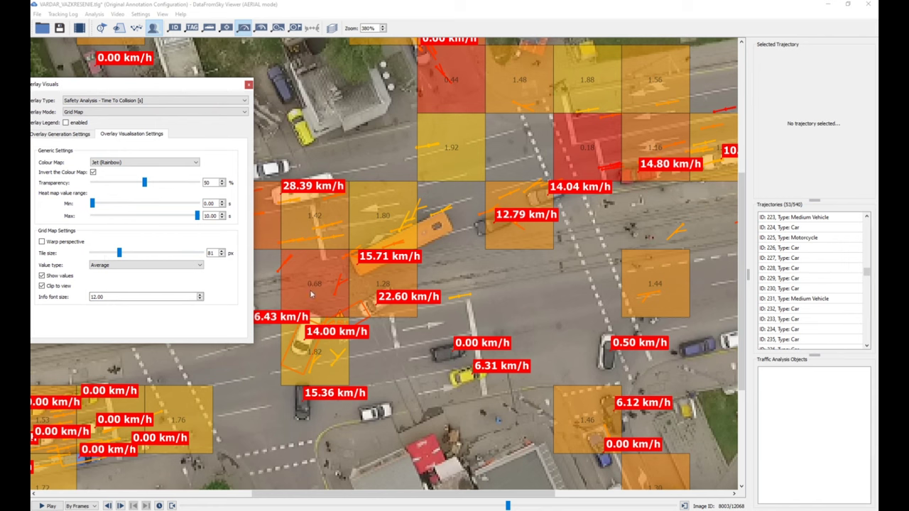
drag(158, 84, 123, 69)
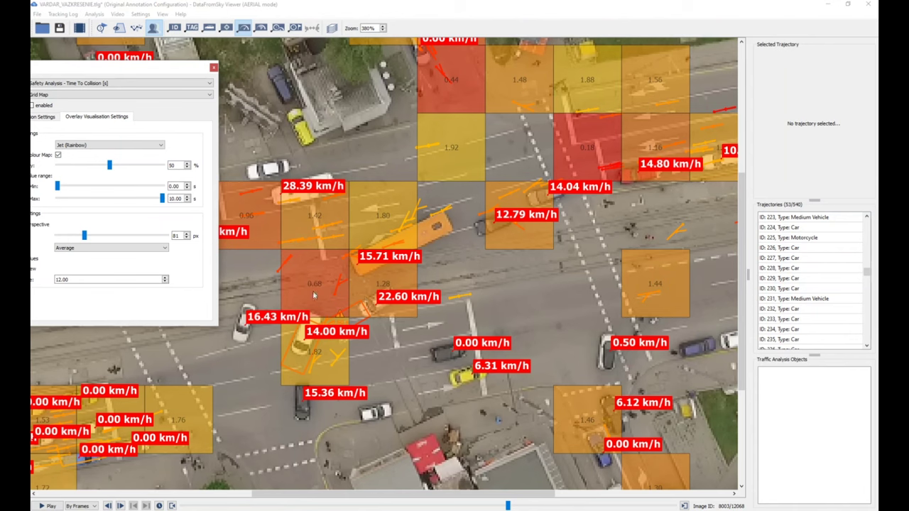
drag(162, 71, 211, 115)
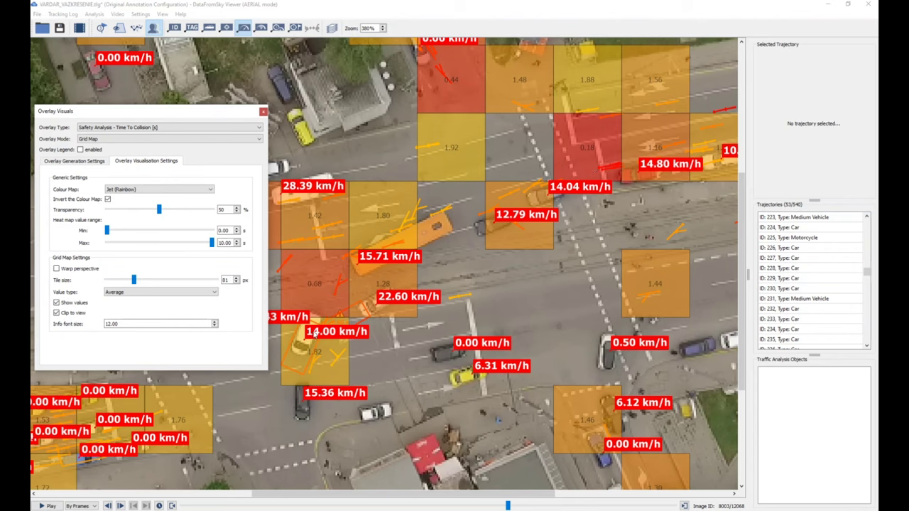
click(262, 112)
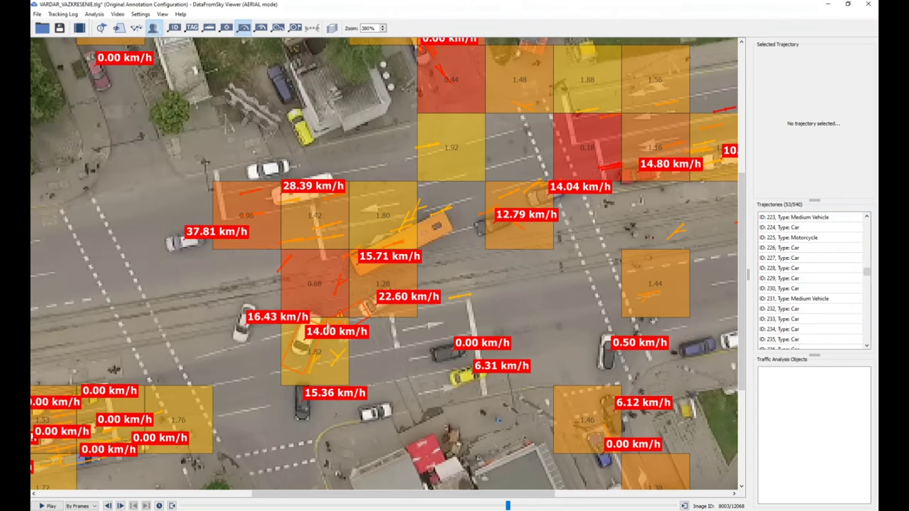